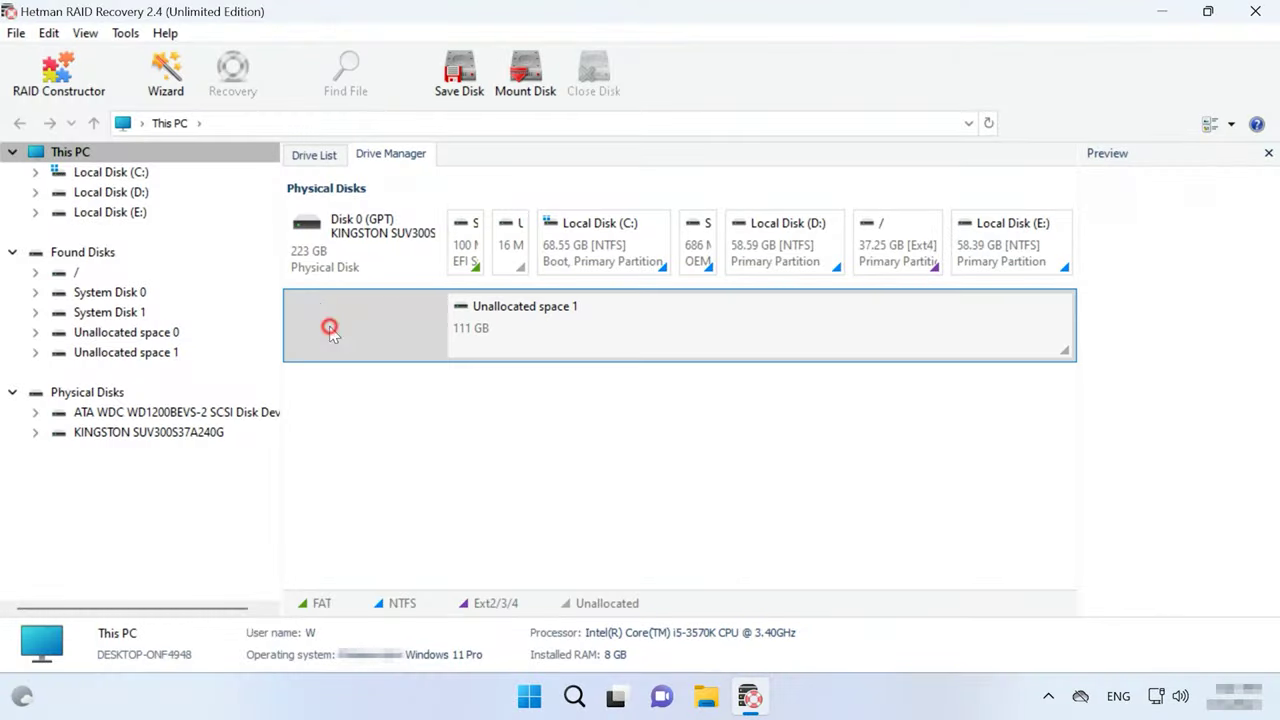
Inspect the second disk in Drive Manager, then launch Windows Disk Management from the Start quick-link menu
click(343, 300)
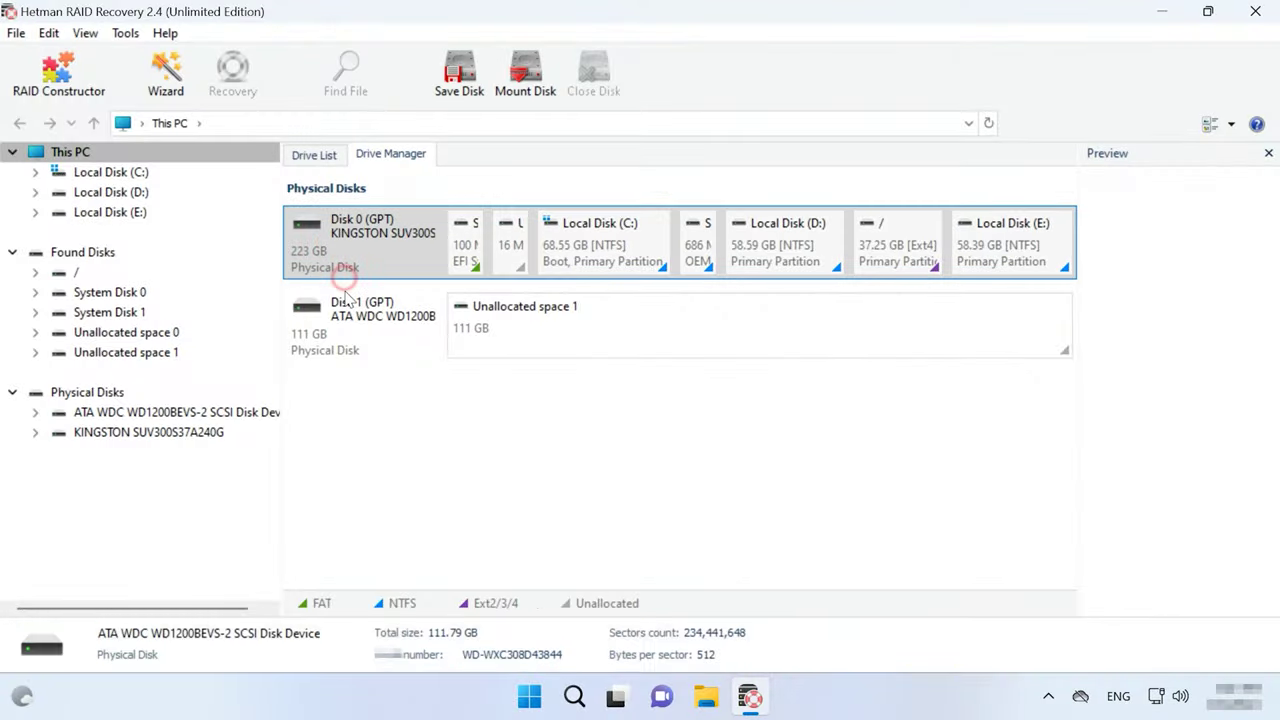
click(464, 486)
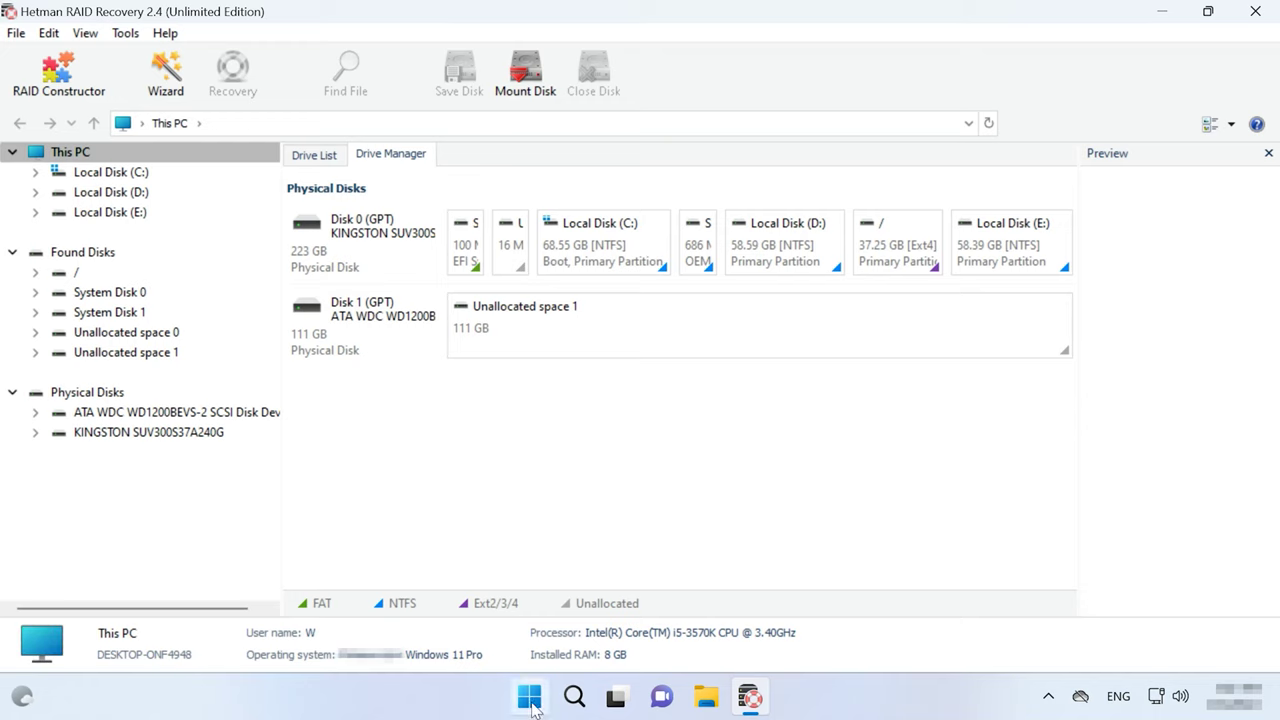
right_click(529, 700)
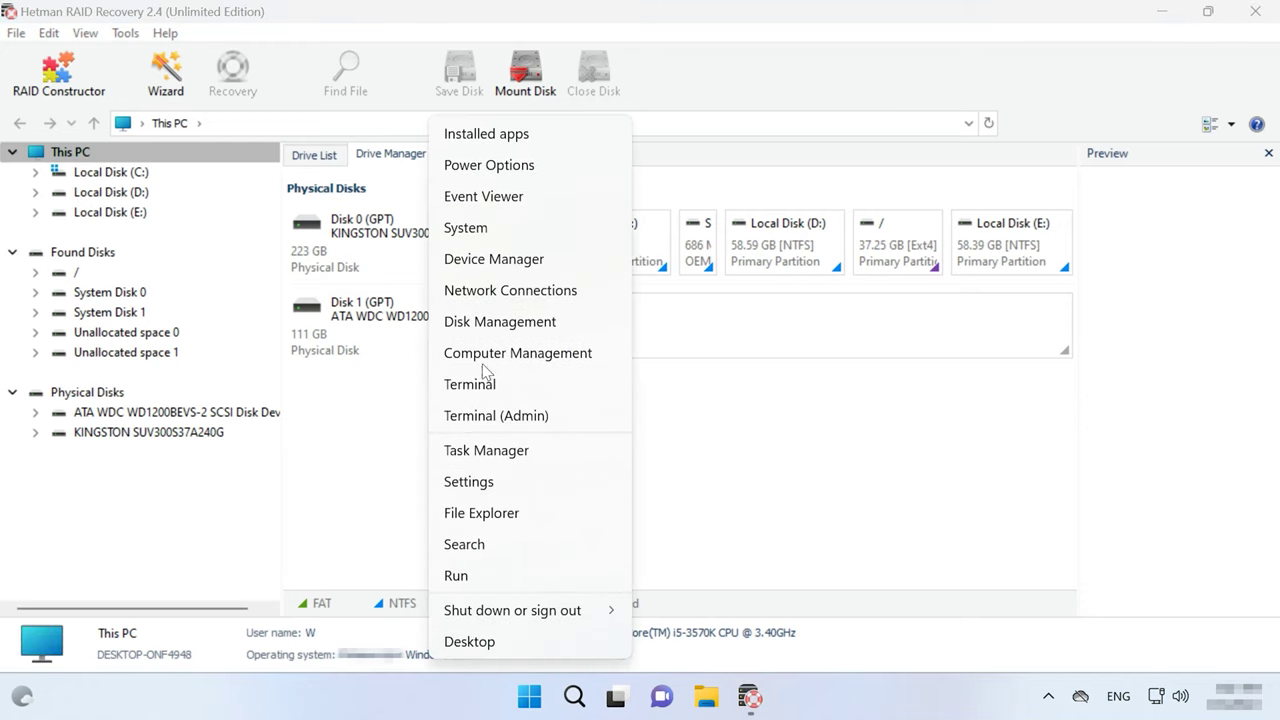
click(507, 328)
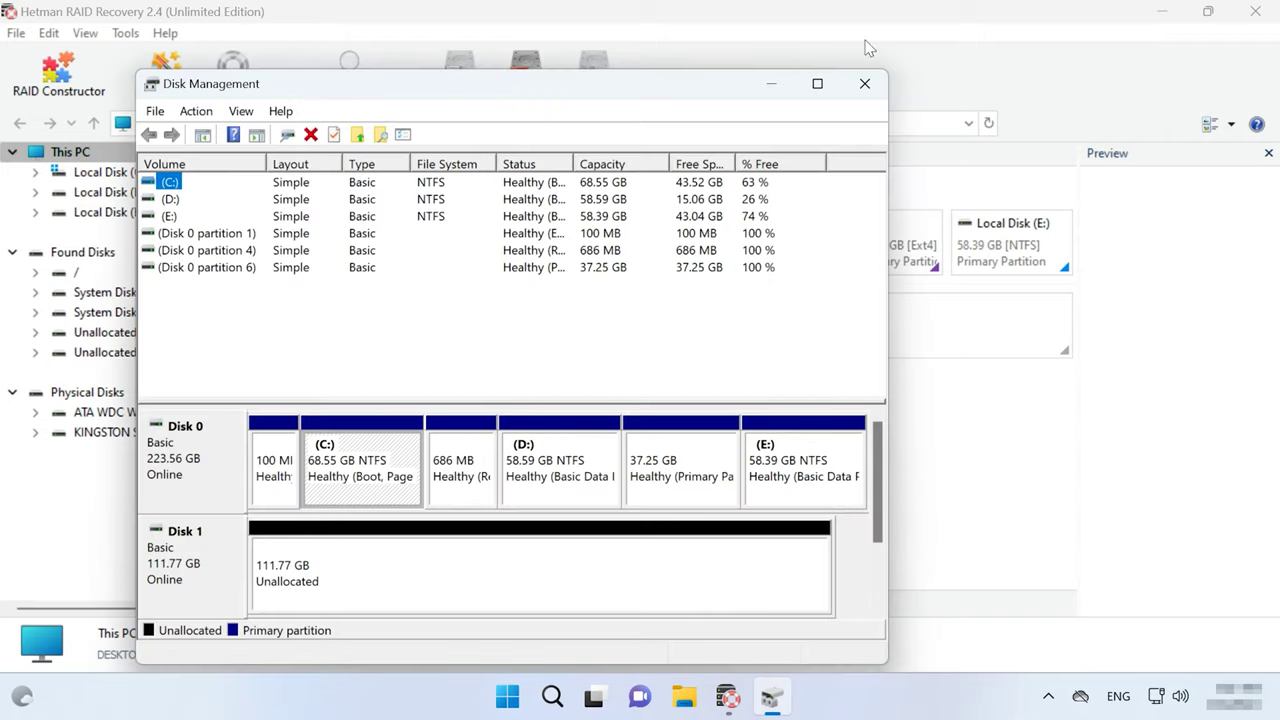
Maximize Disk Management, verify Disk 1 shows 111.77 GB Unallocated, and close it
click(825, 84)
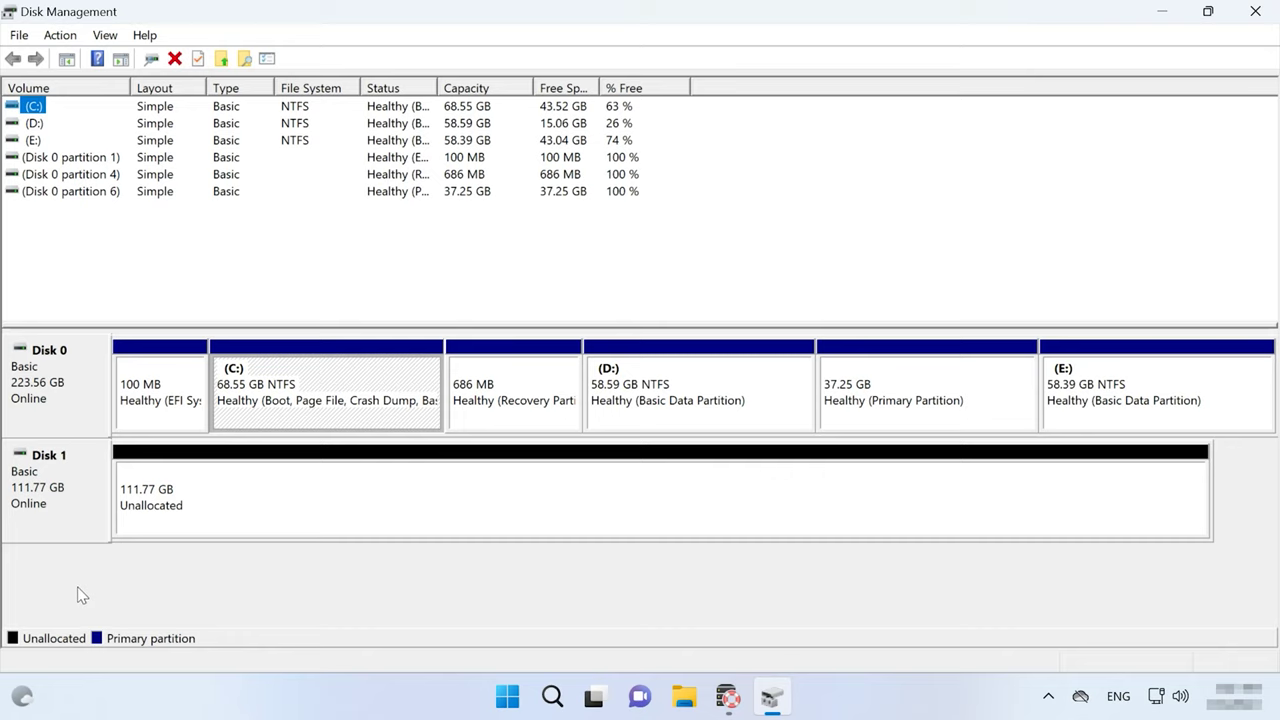
click(1256, 14)
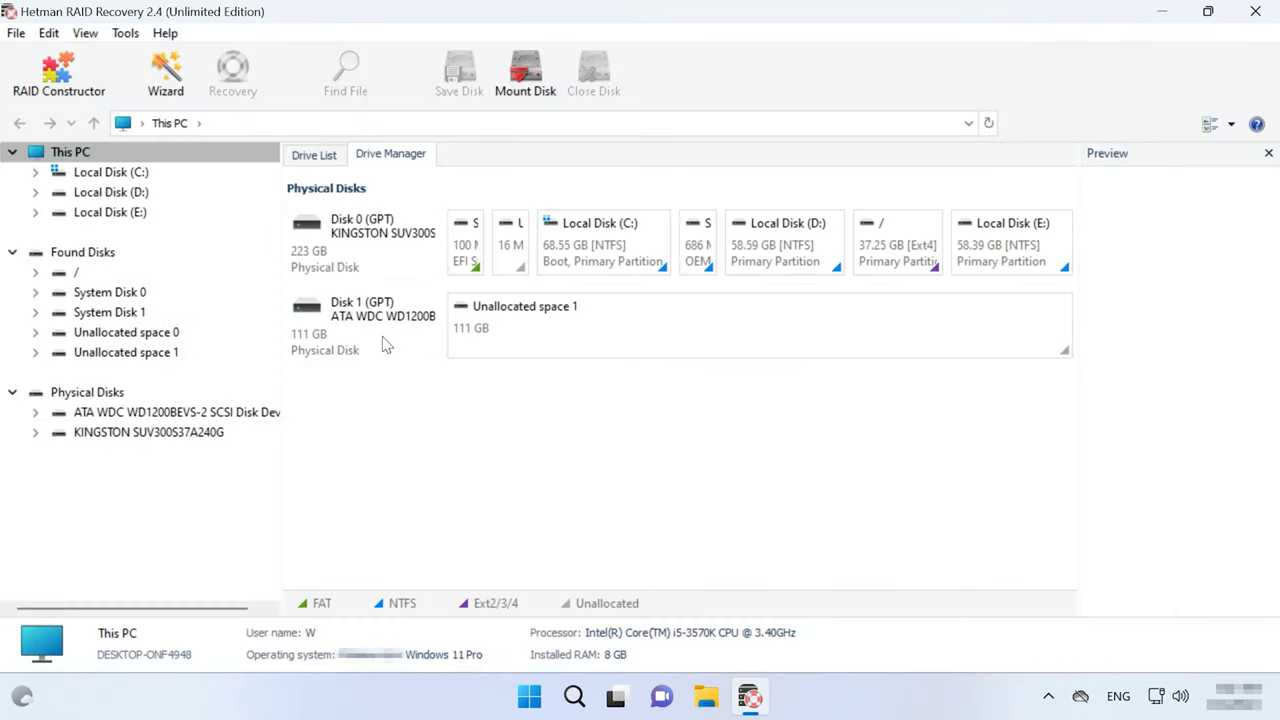
Save a full 111.79 GB .dsk image of Disk 1 (ATA WDC) to the hard disk
click(382, 333)
right_click(382, 332)
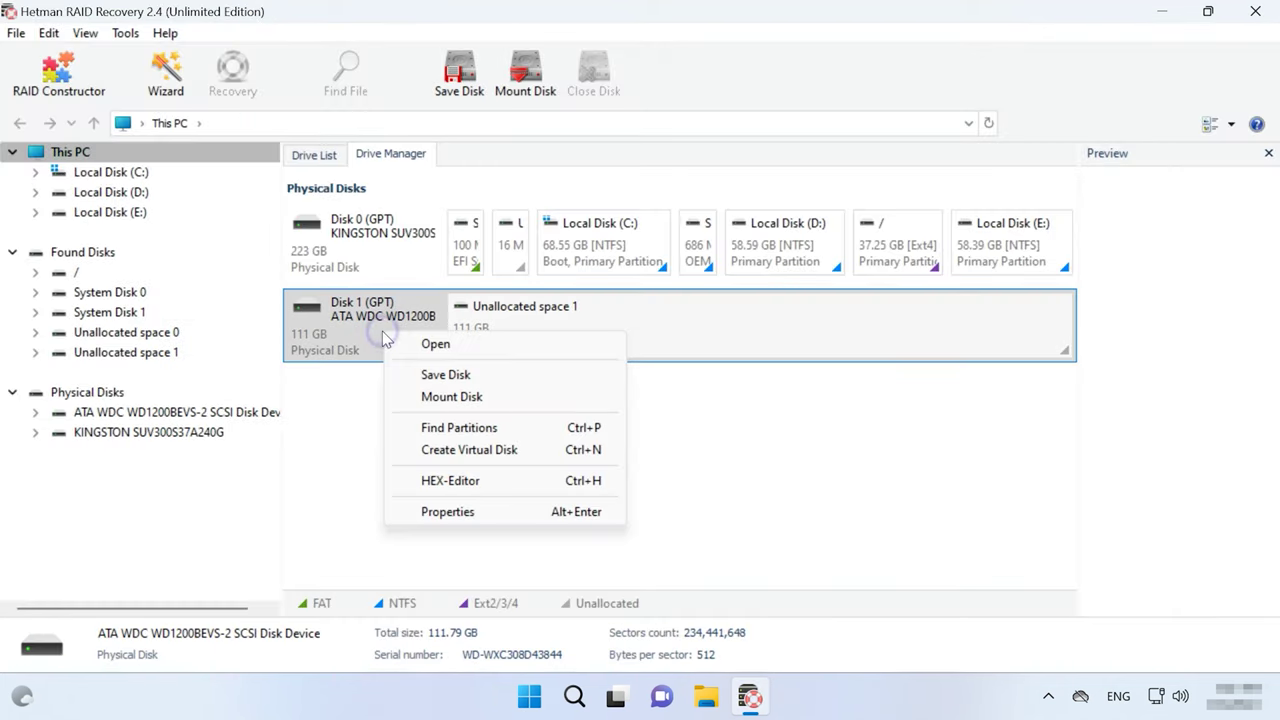
click(477, 375)
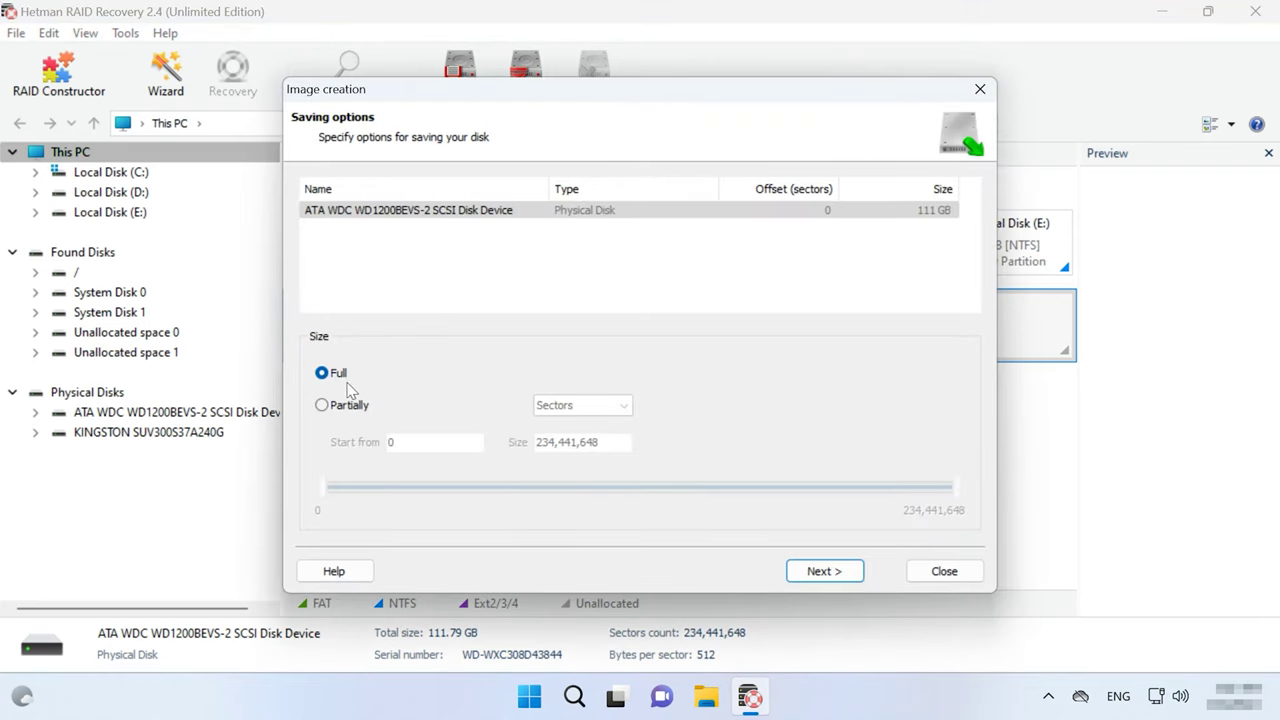
click(820, 573)
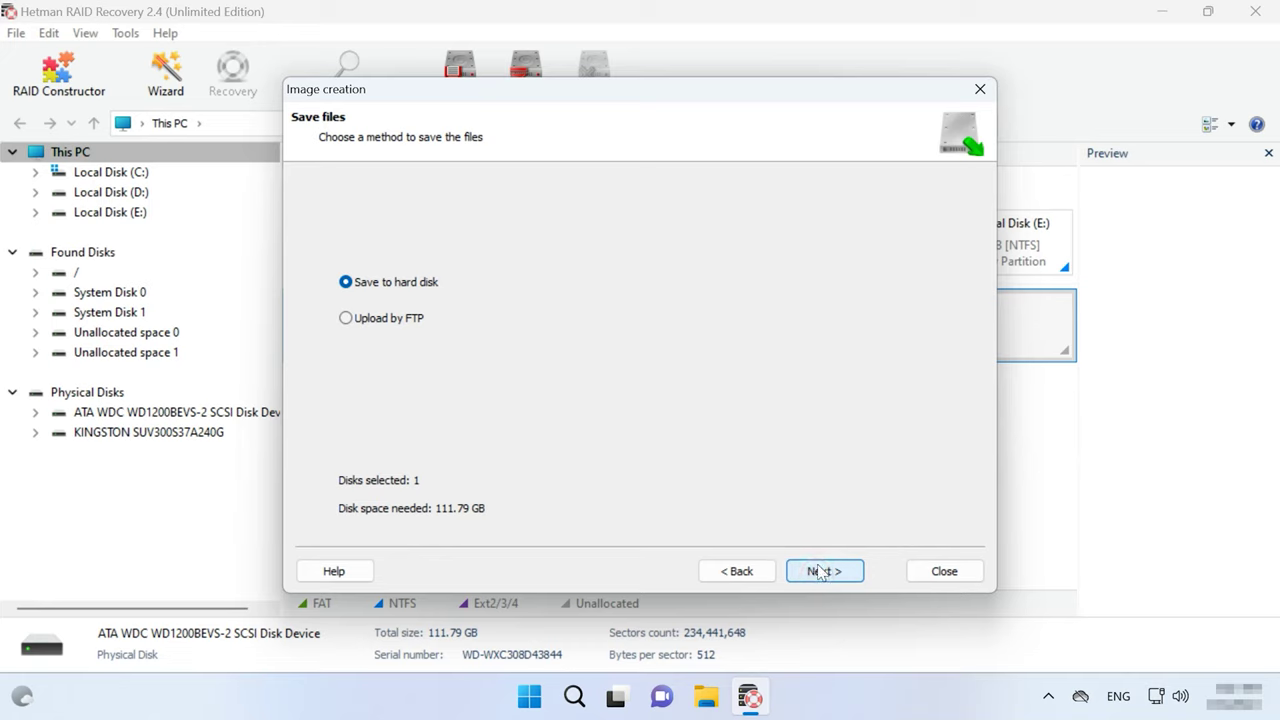
click(822, 573)
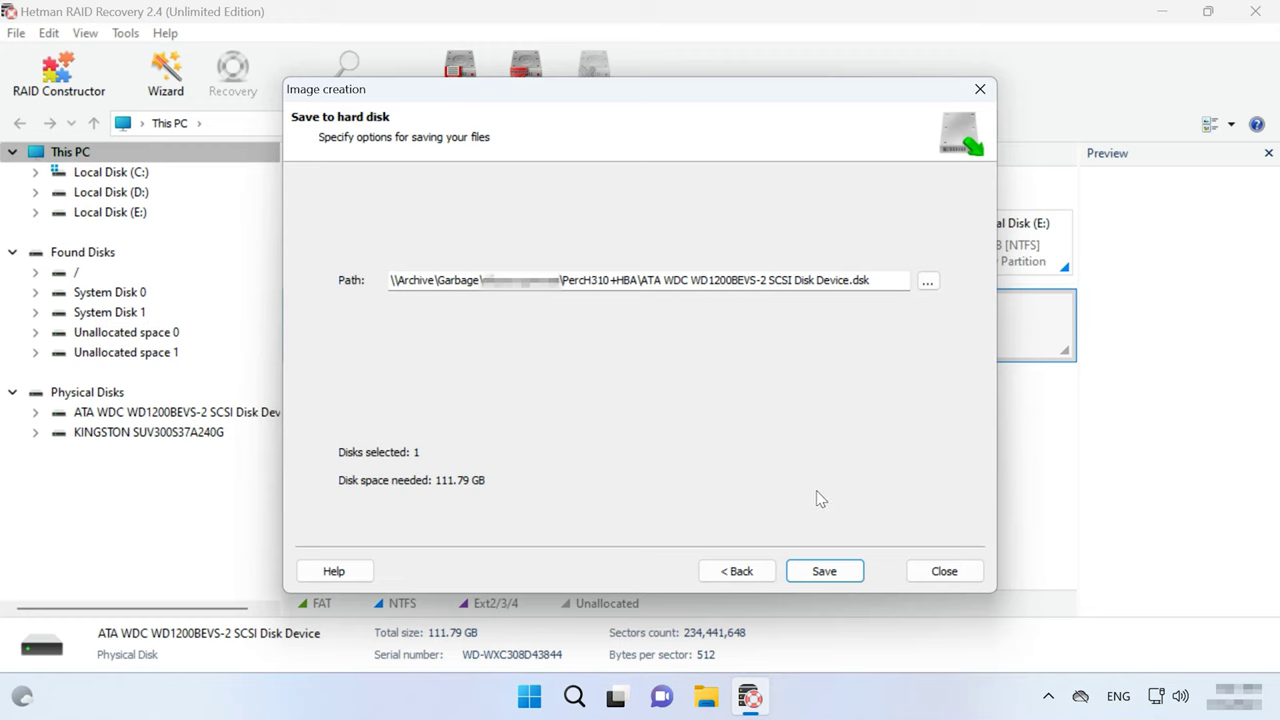
click(822, 573)
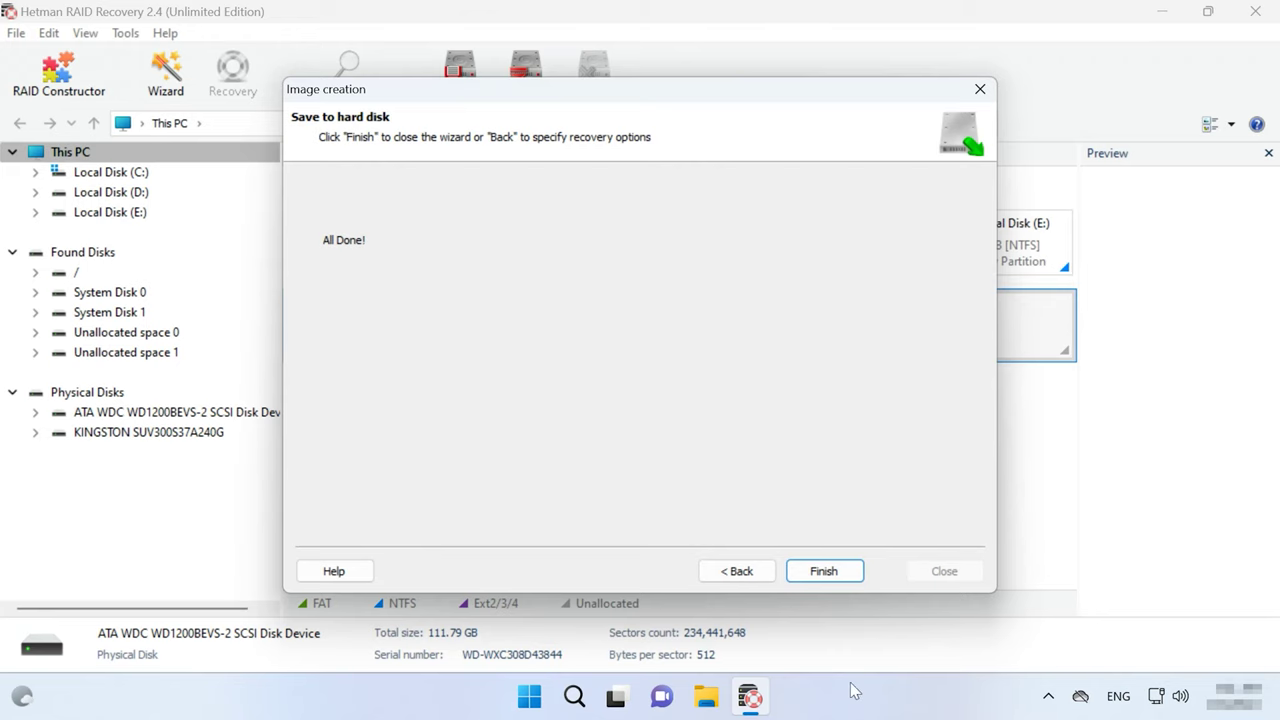
click(824, 575)
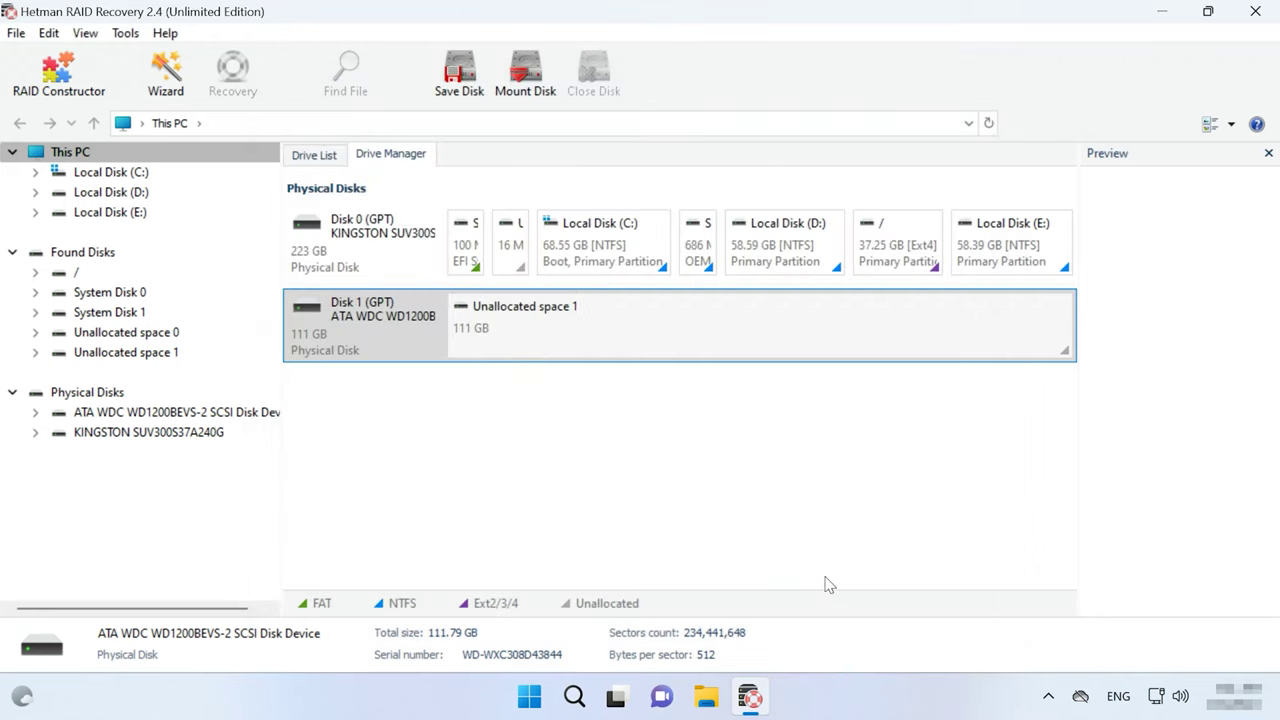
Mount the three SEAGATE RAW .dsk images, revealing the 272 GB Dell RAID 5 array
click(126, 33)
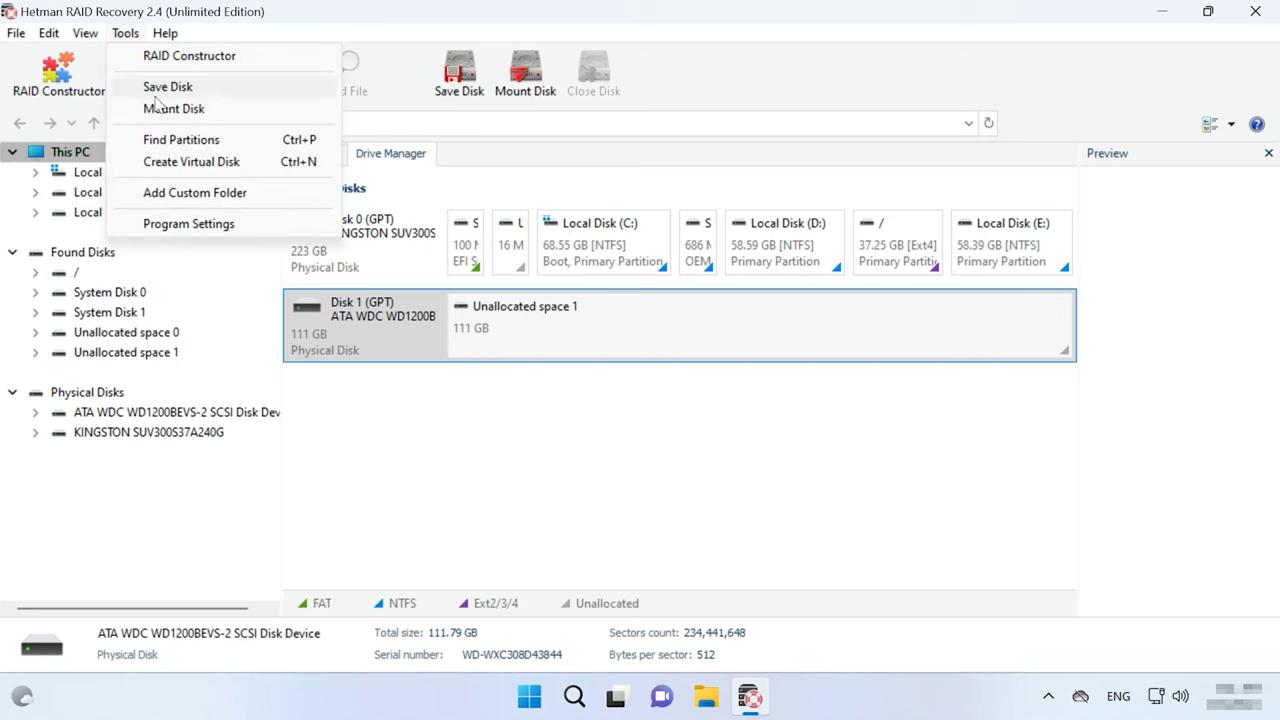
click(190, 110)
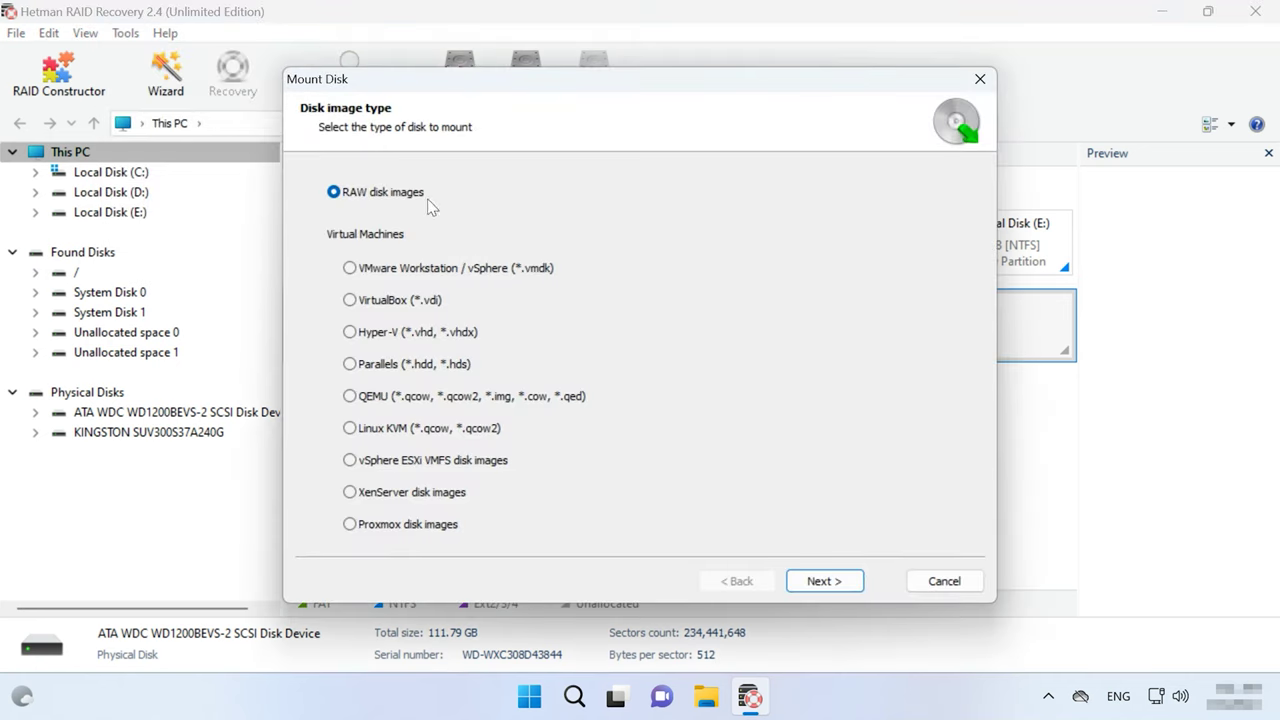
click(822, 580)
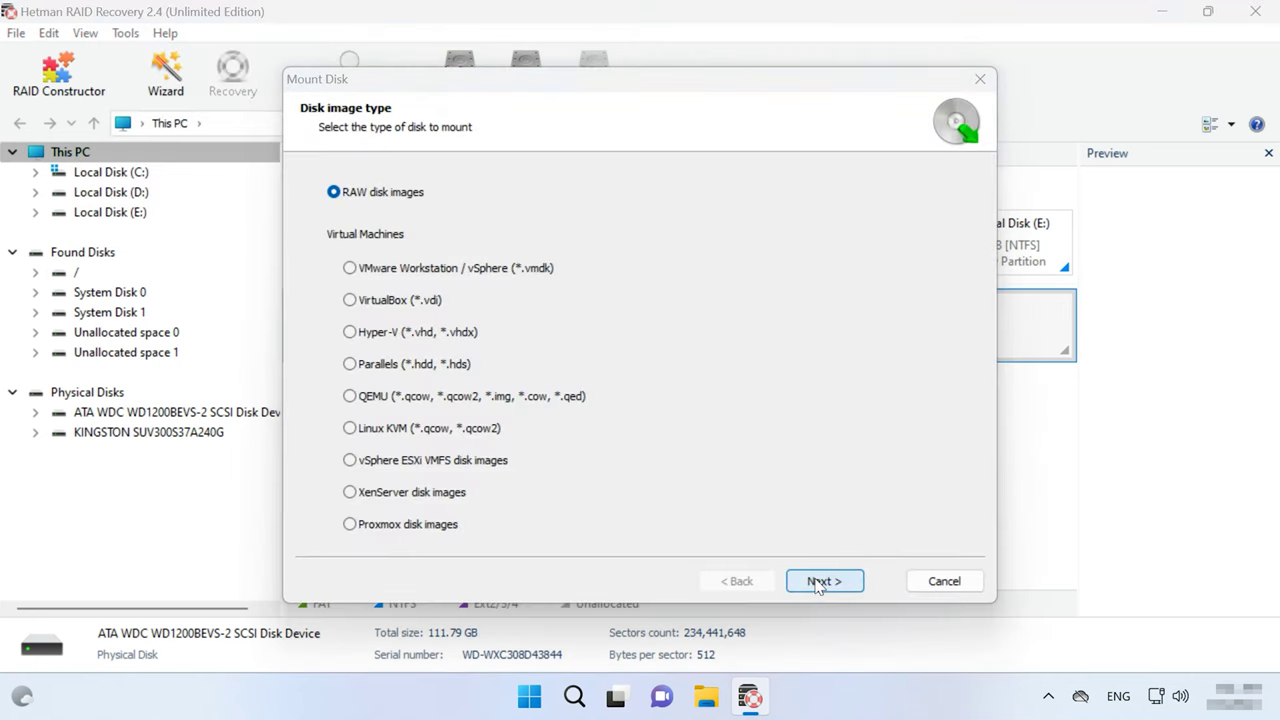
click(286, 206)
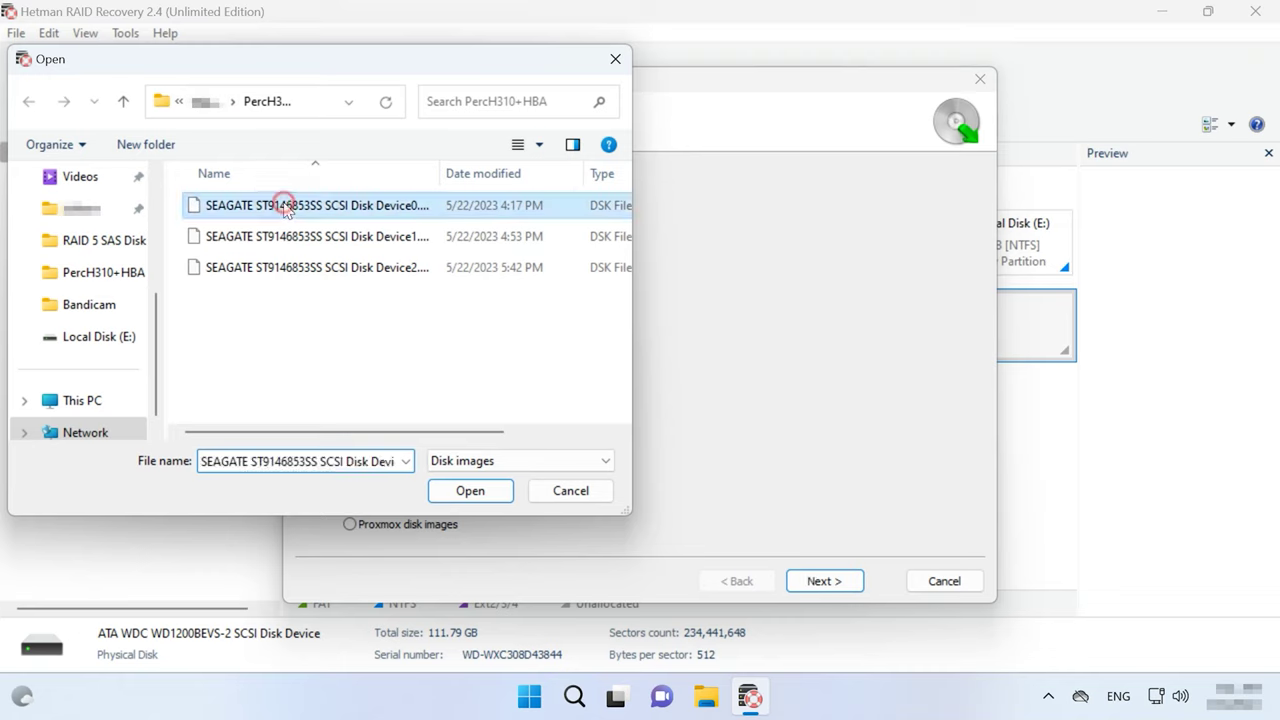
shift+click(276, 276)
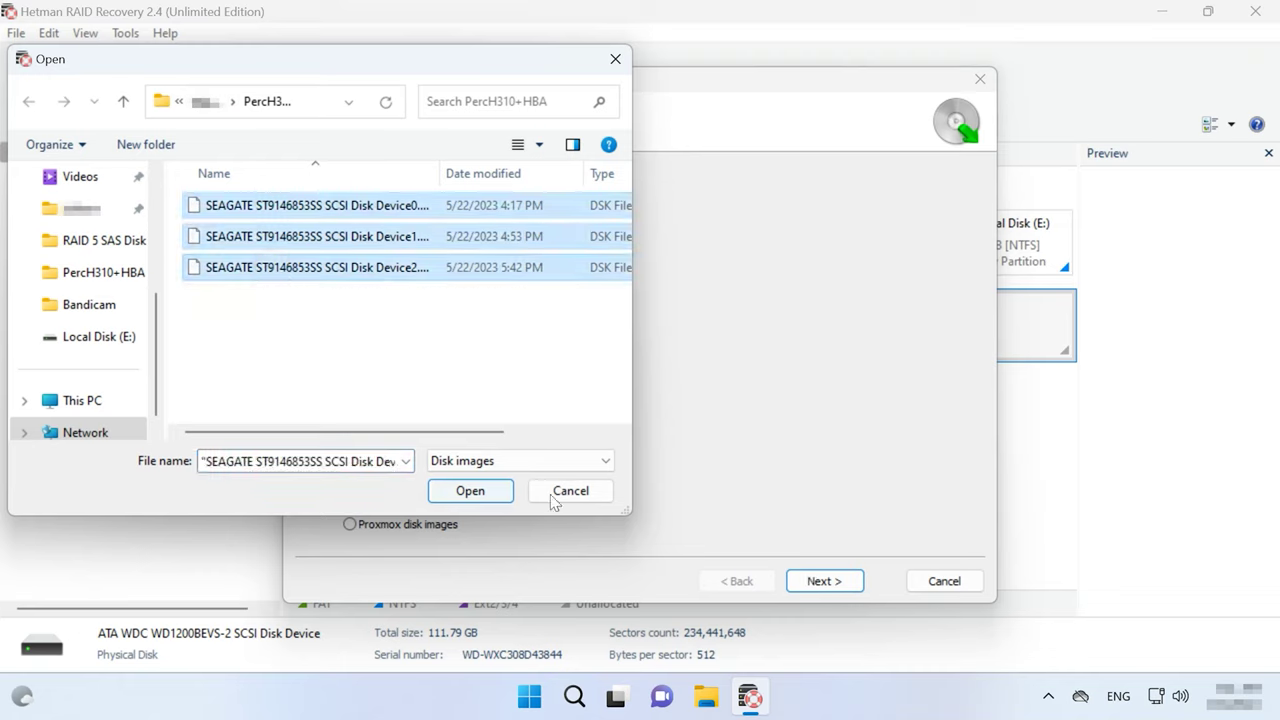
click(470, 491)
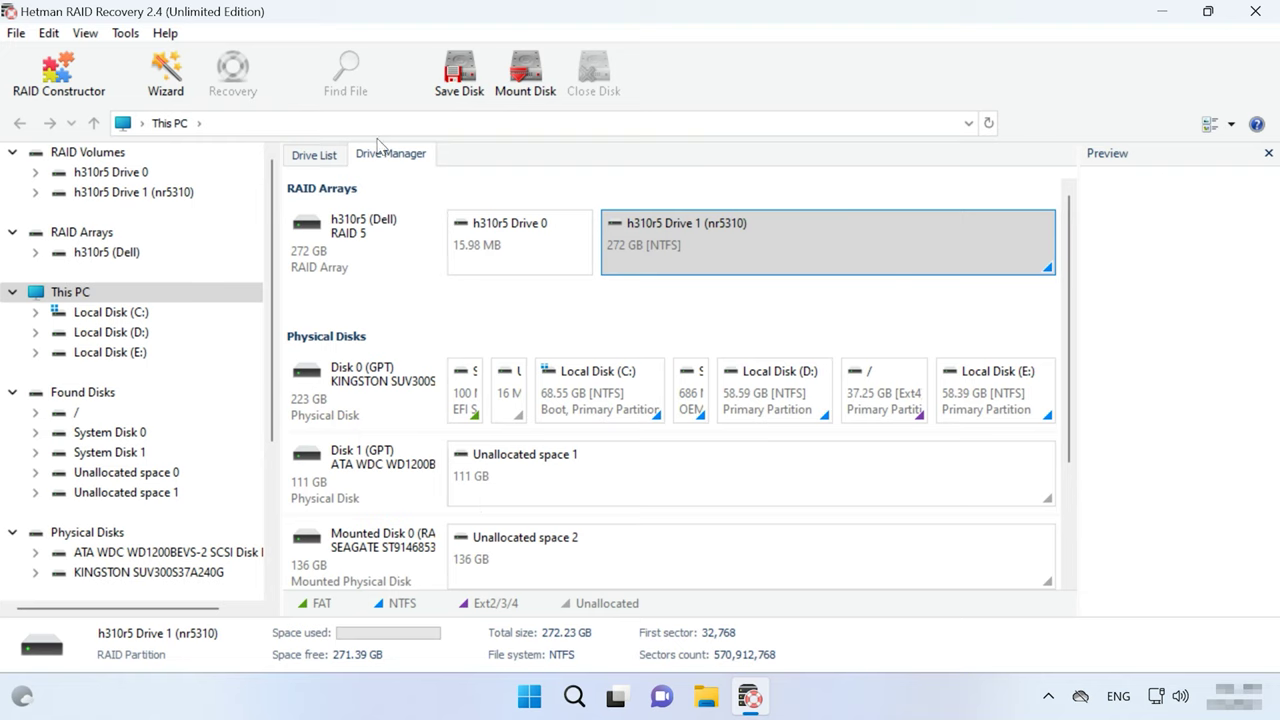
click(377, 236)
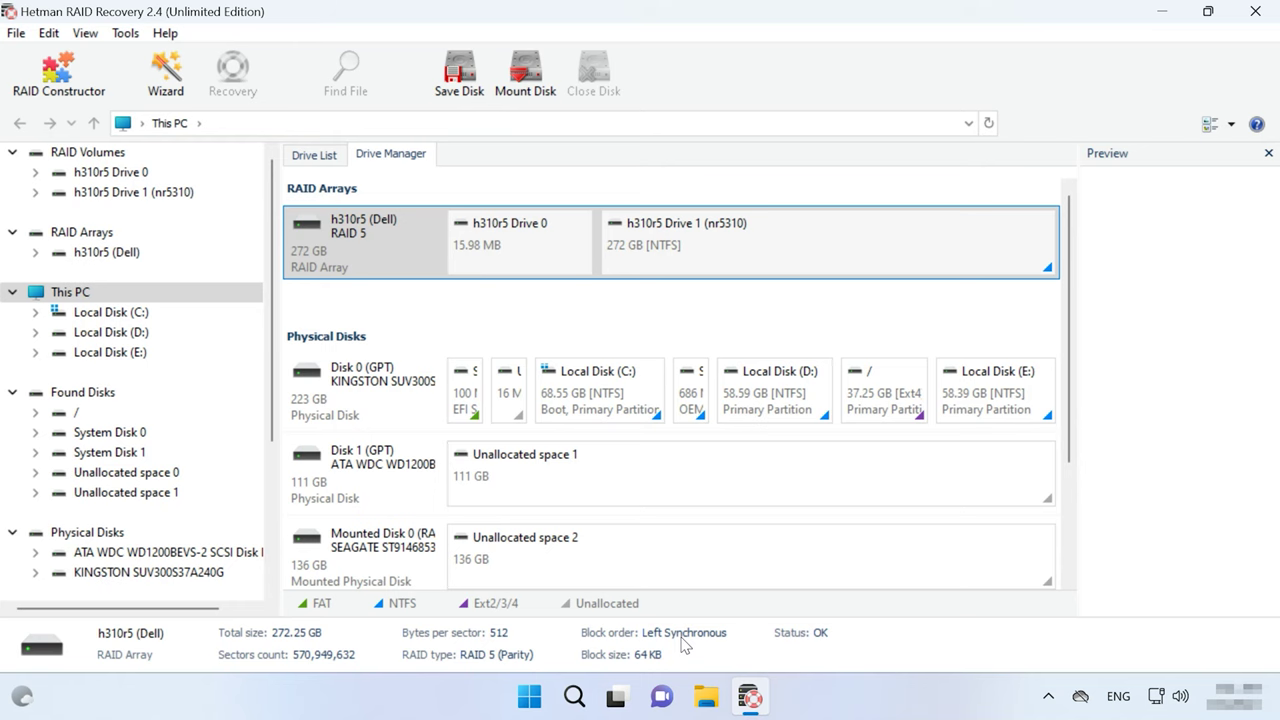
right_click(828, 257)
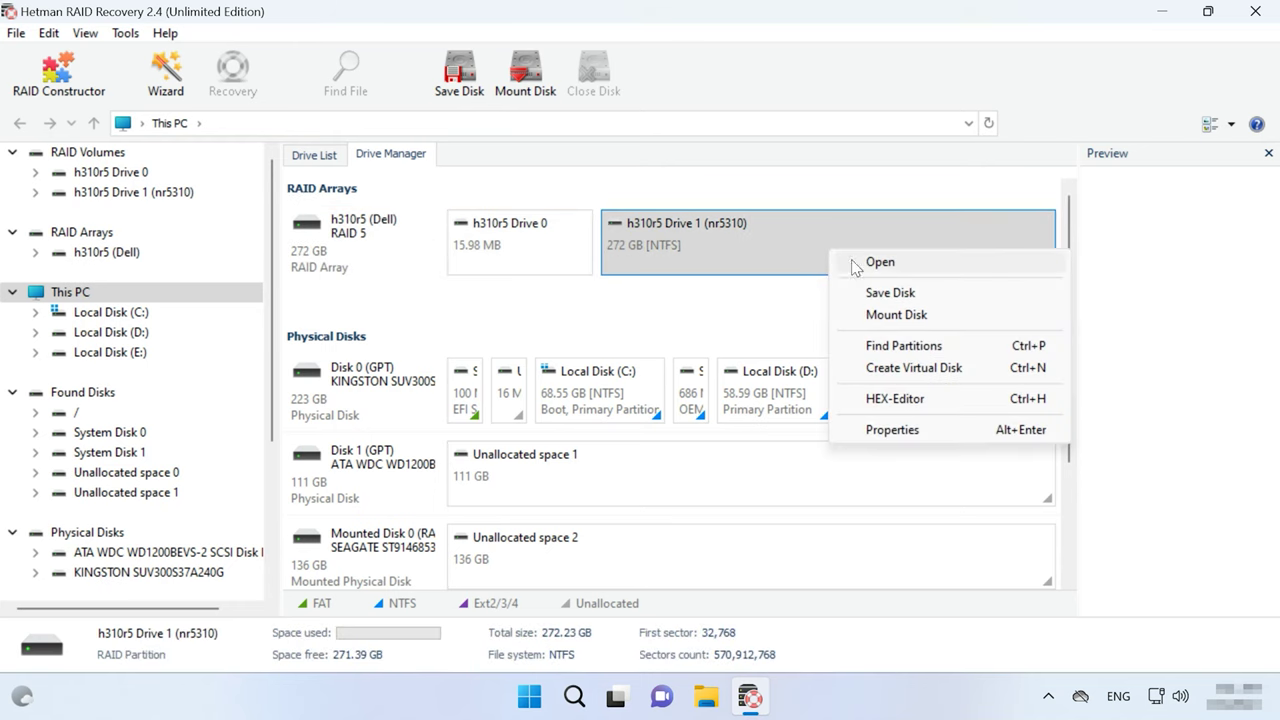
Fast-scan the h310r5 Drive 1 volume, finding 12 folders and 456 files
click(882, 263)
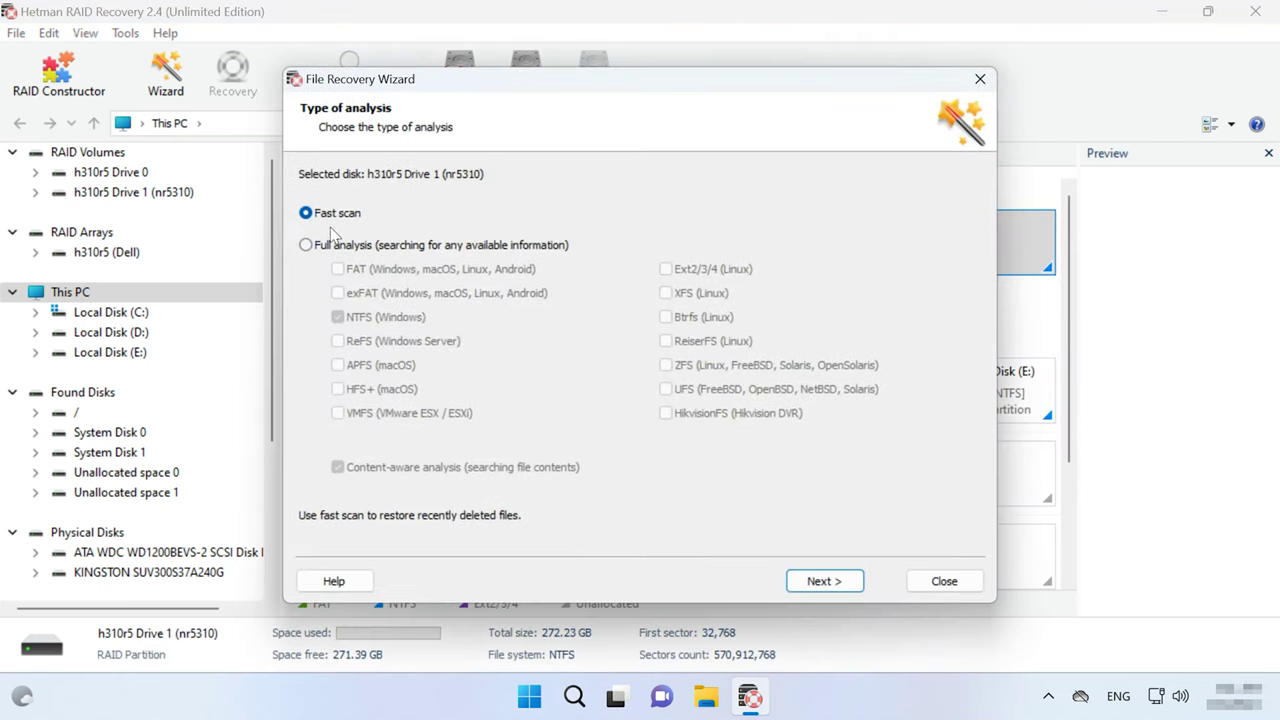
click(327, 247)
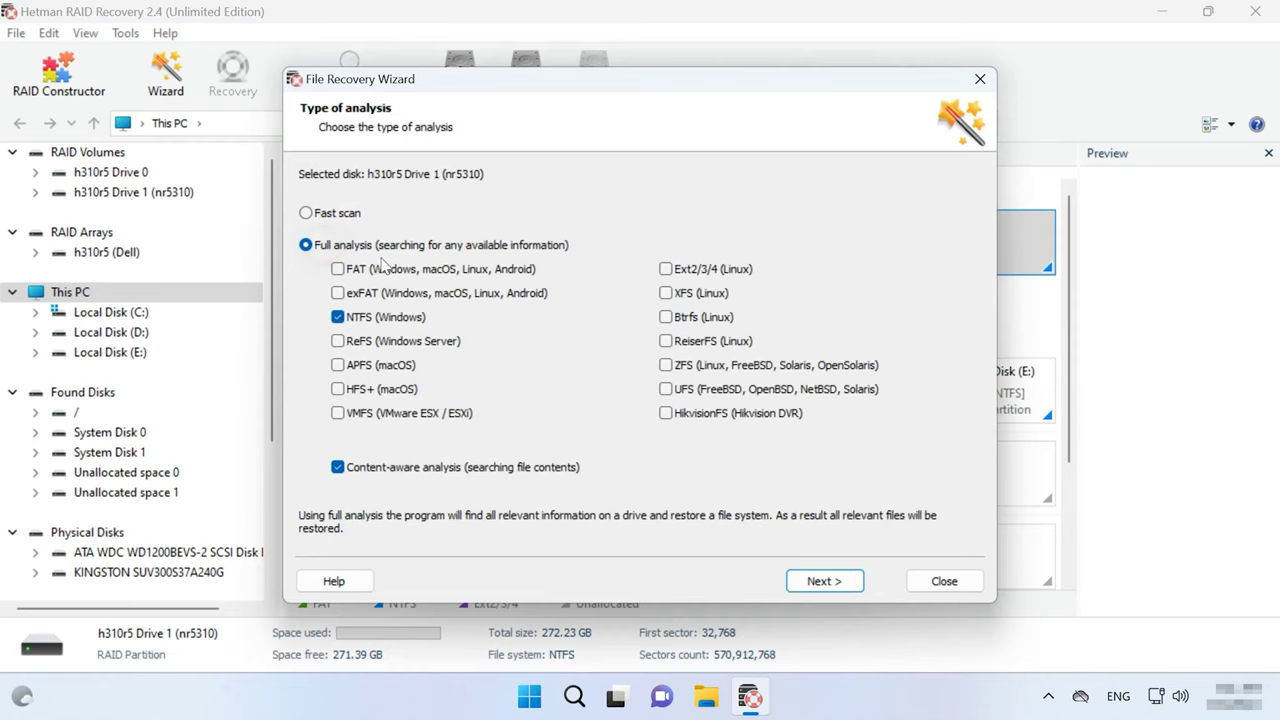
click(336, 213)
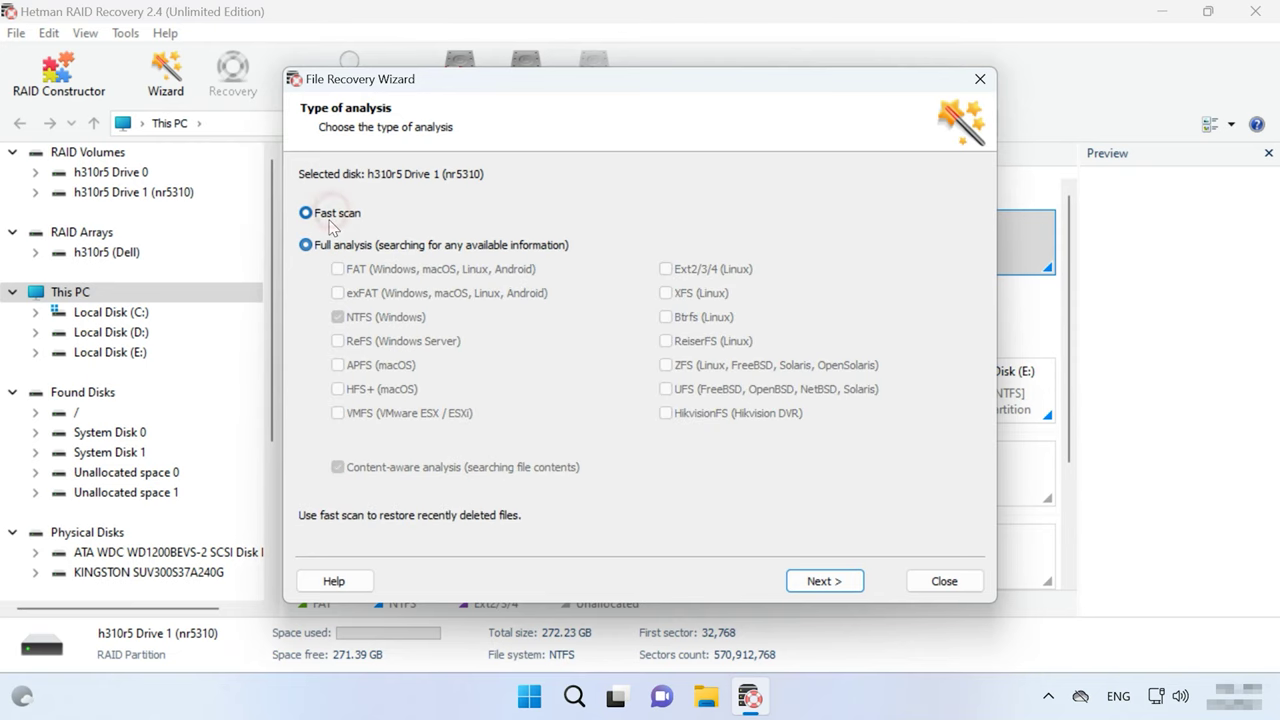
click(830, 584)
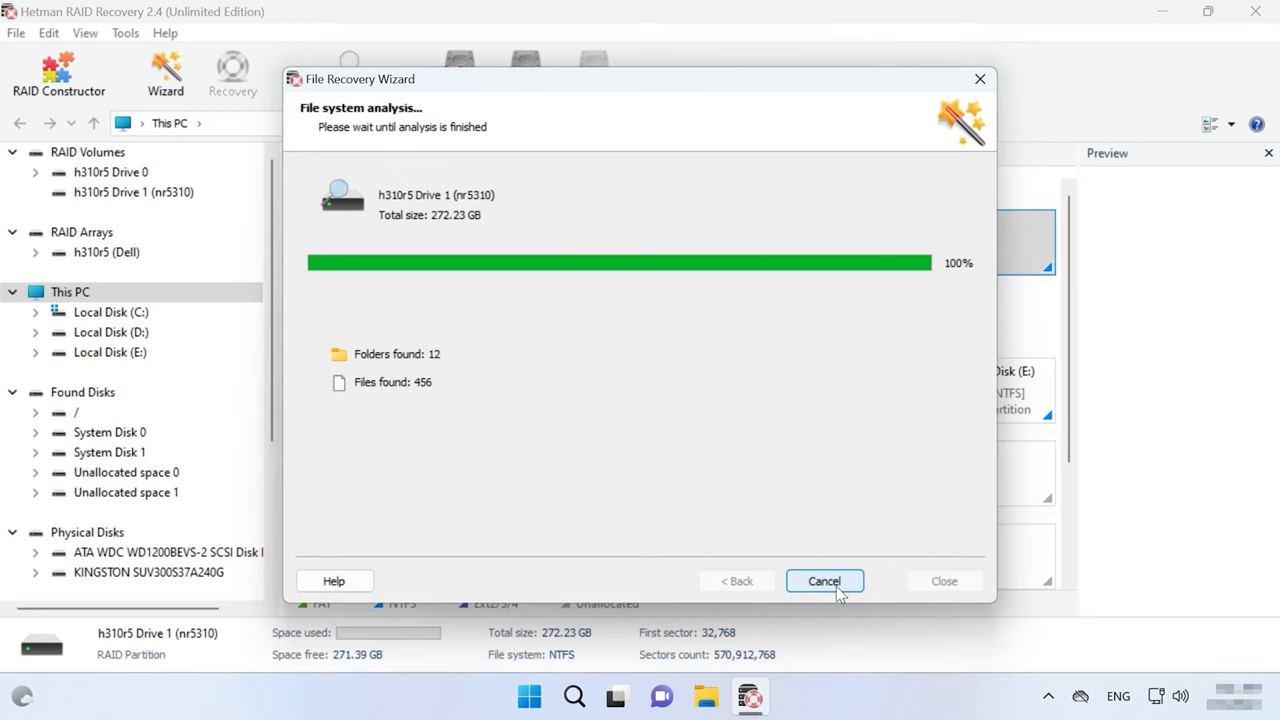
click(830, 585)
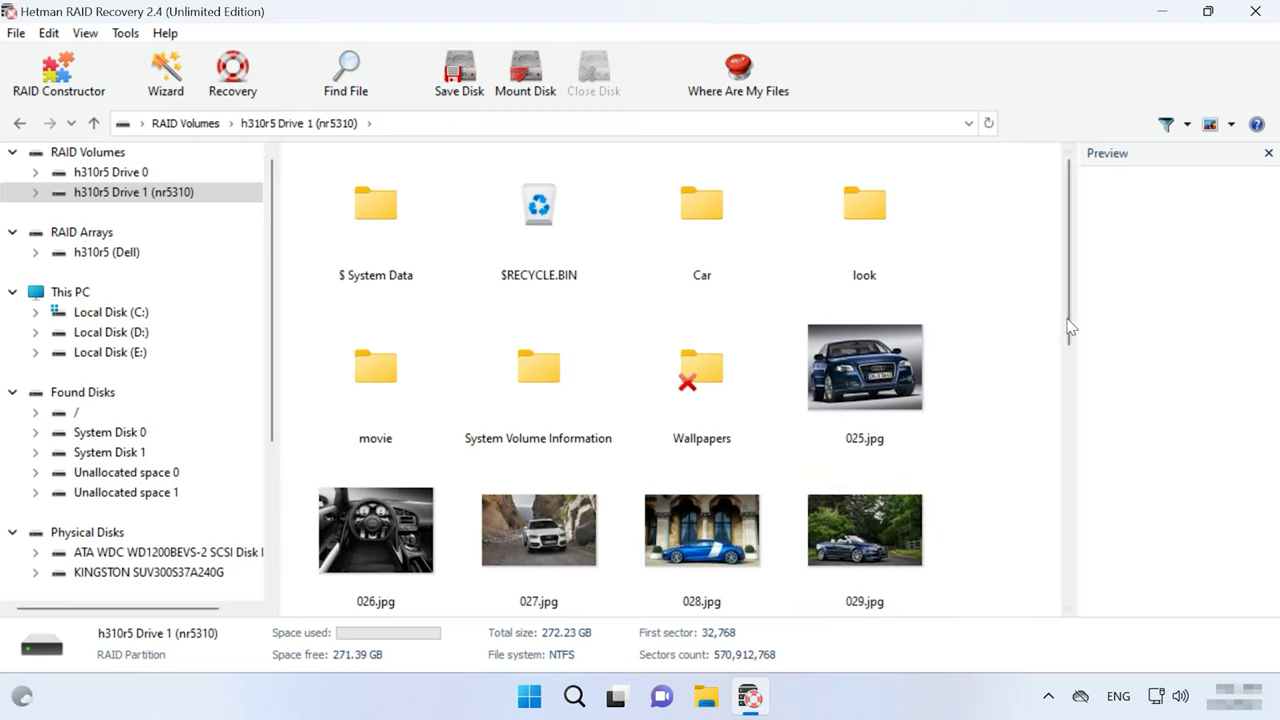
Preview the deleted dark taillights, green car, white sports car and red car photos
drag(1070, 300, 1080, 469)
click(693, 503)
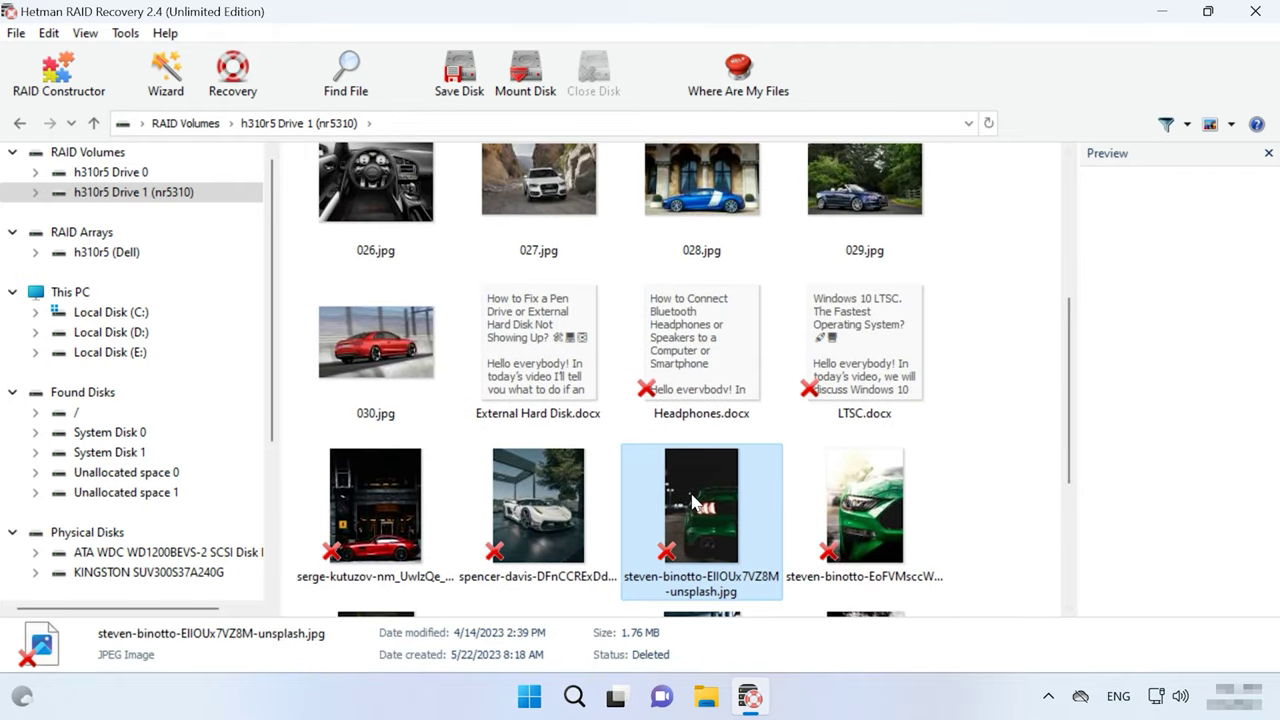
click(826, 533)
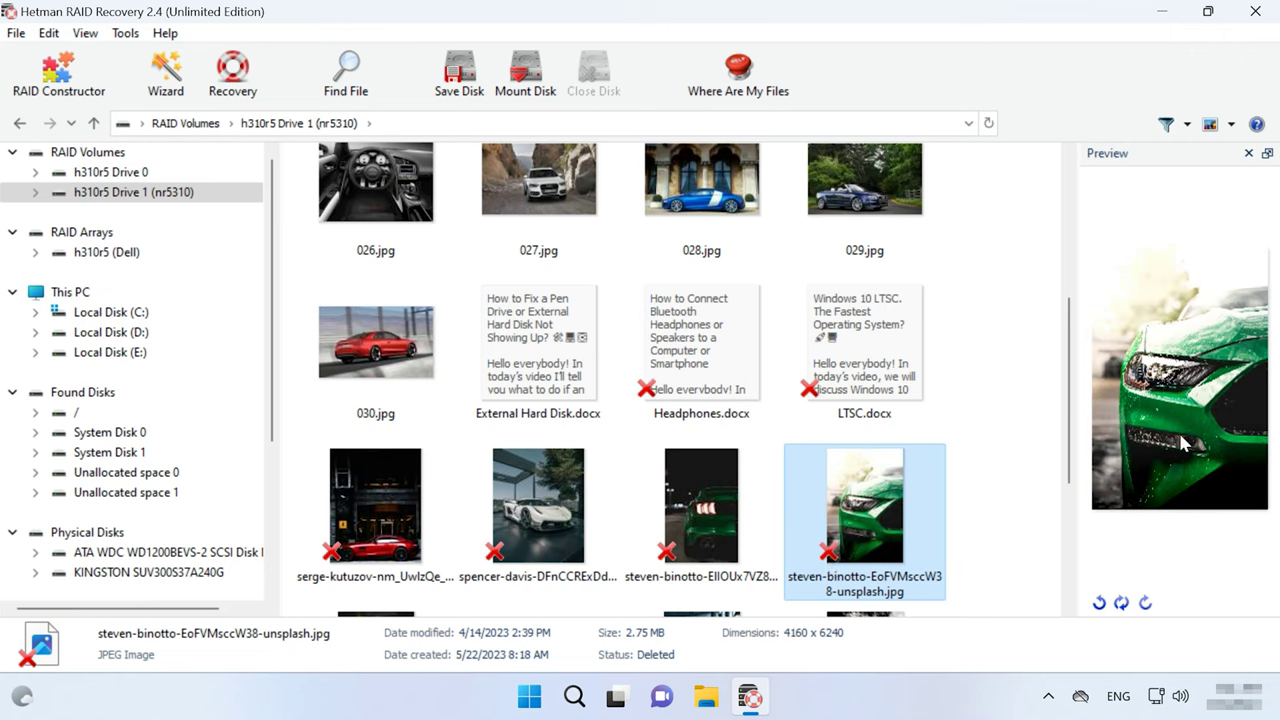
click(553, 498)
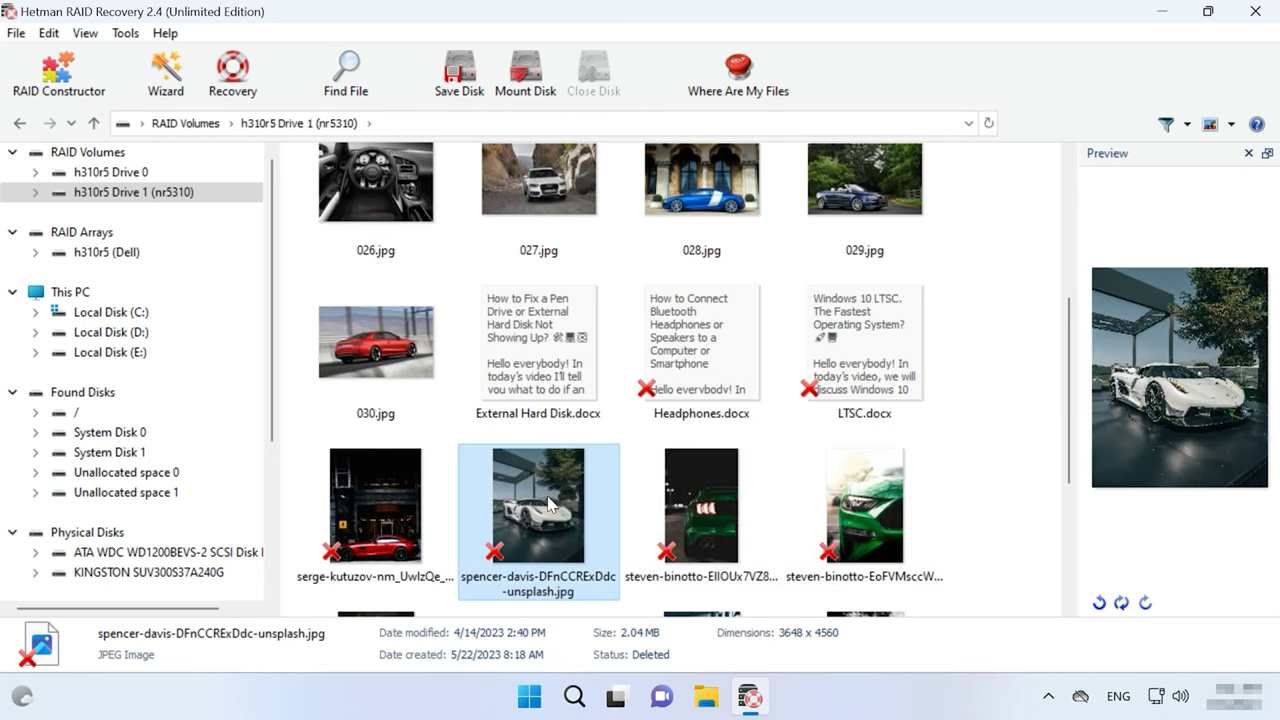
click(358, 520)
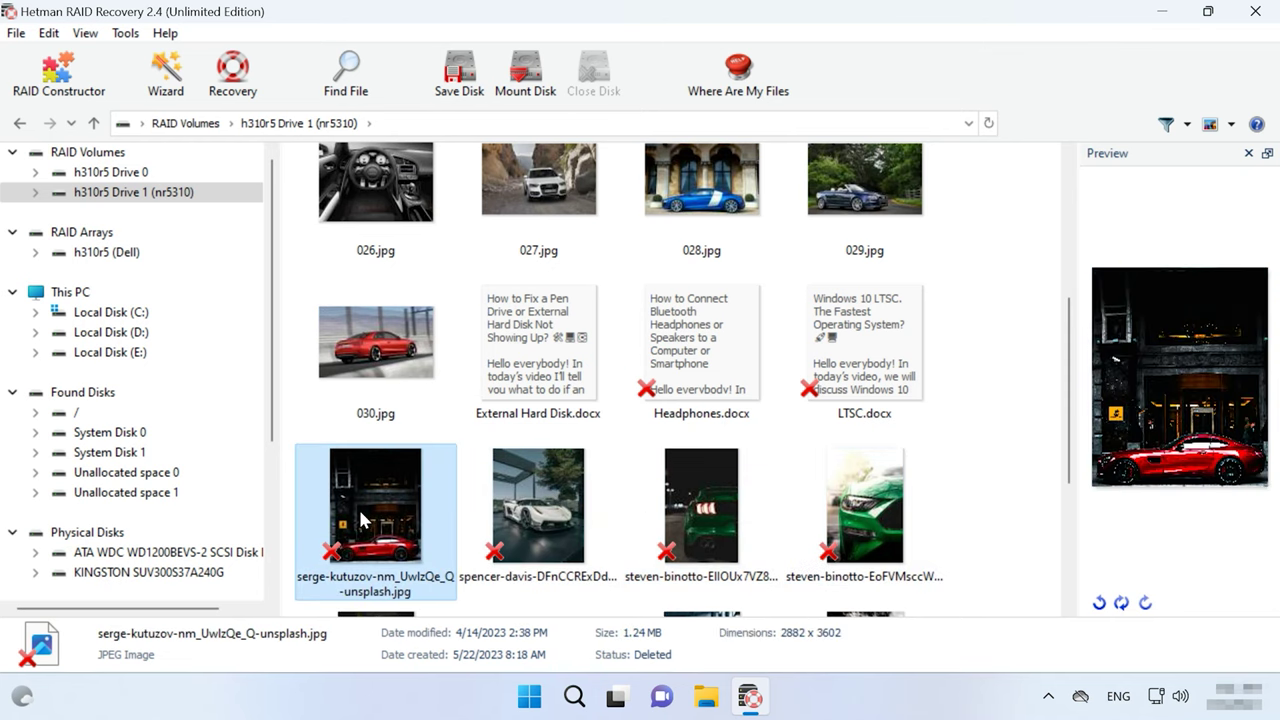
Marquee-select the first two rows of deleted photos, eight files
scroll(983, 518, down, 3)
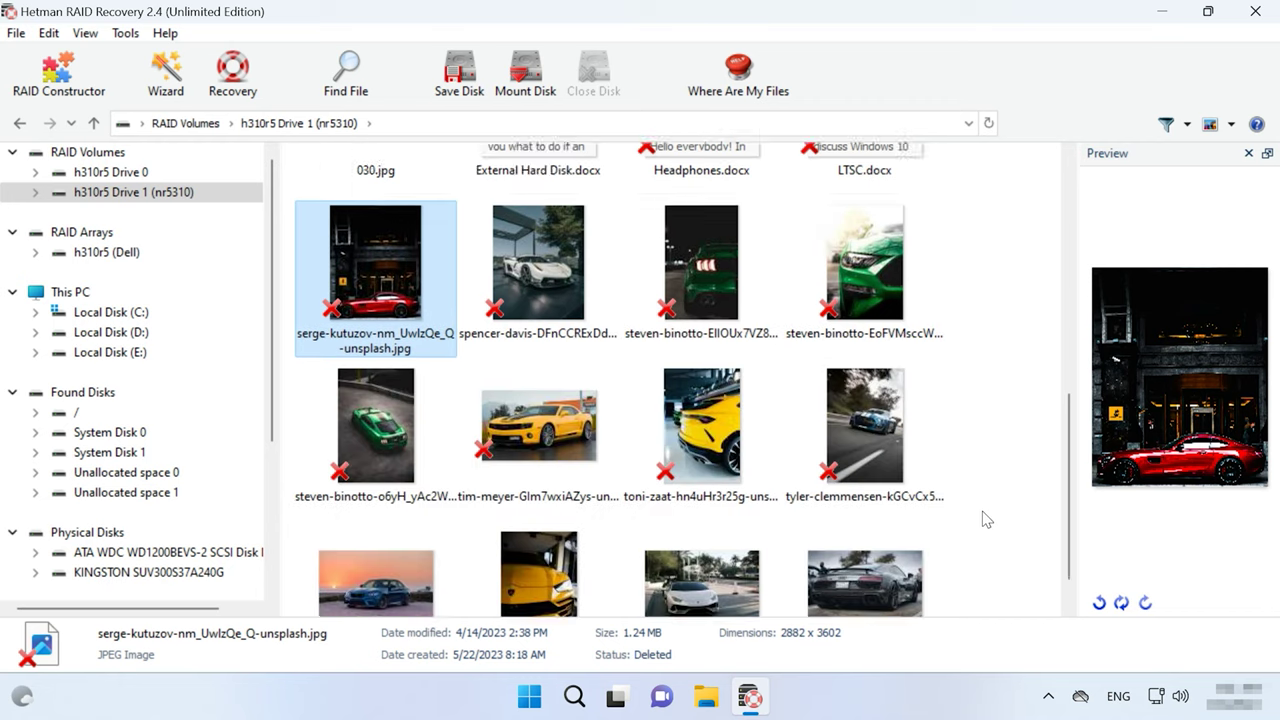
click(985, 345)
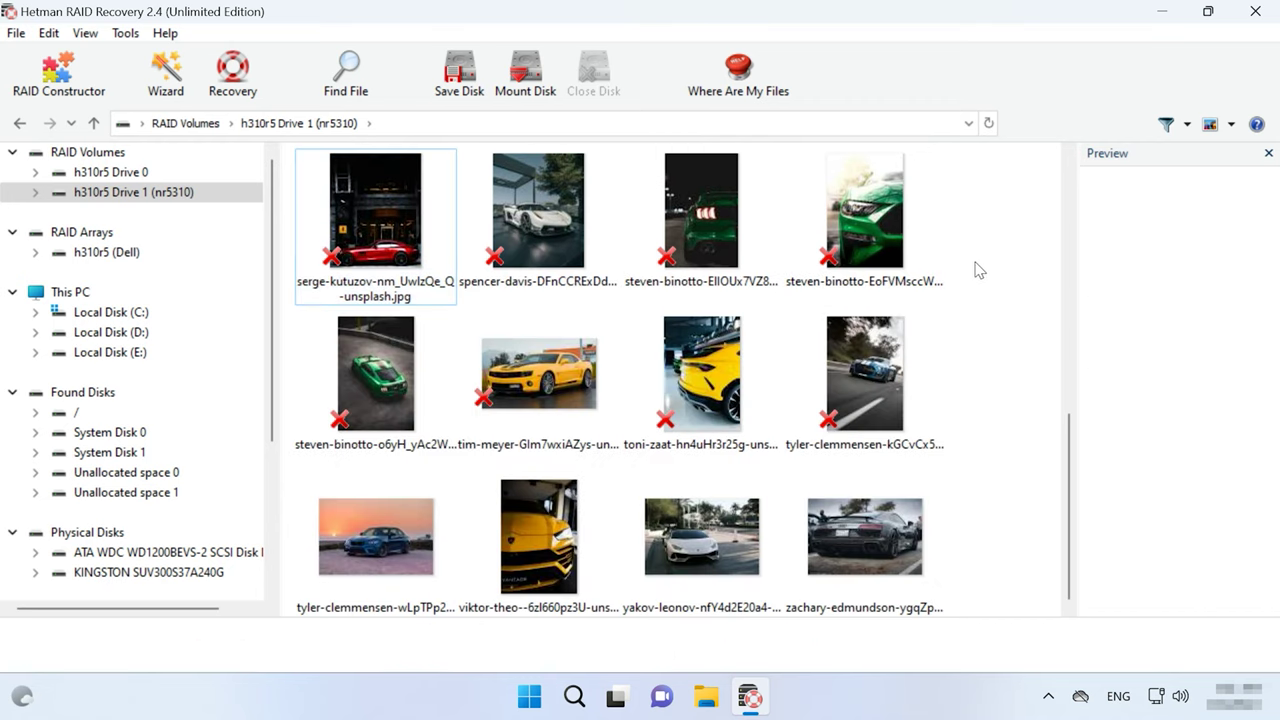
drag(988, 215, 360, 403)
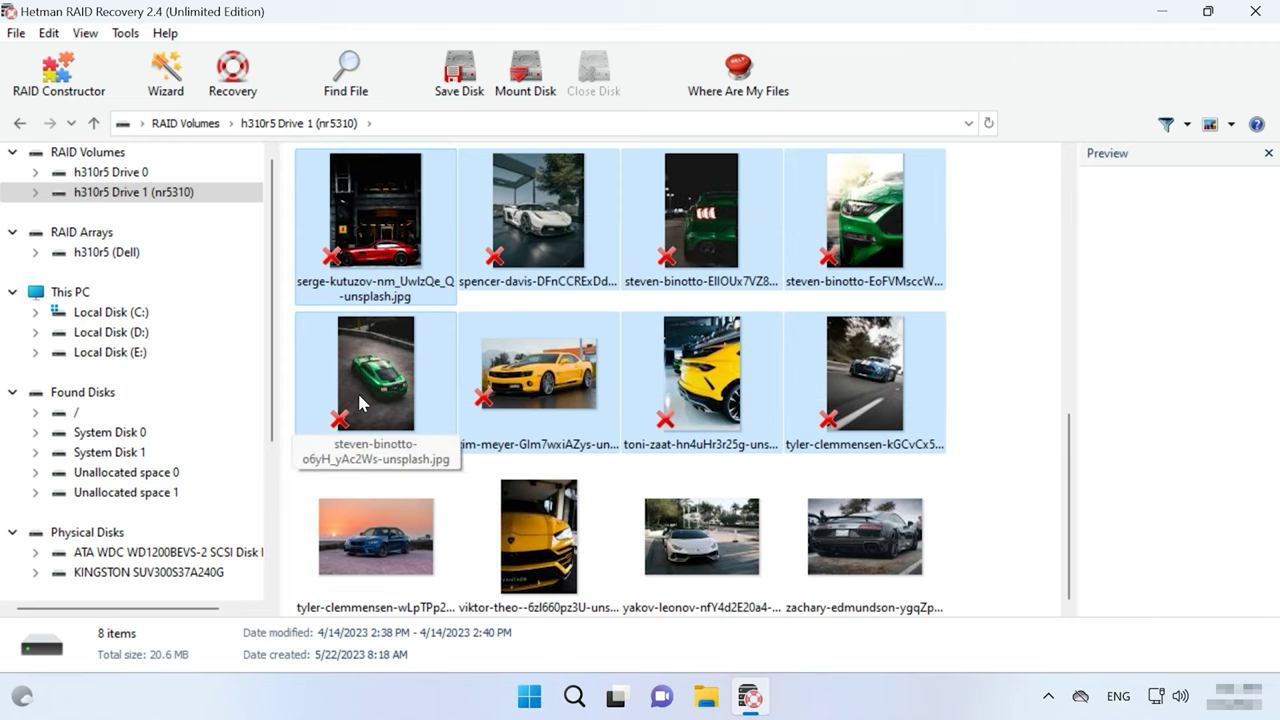
Recover the eight selected car photos (20.6 MB) to the hard-disk path C:\2\
click(228, 104)
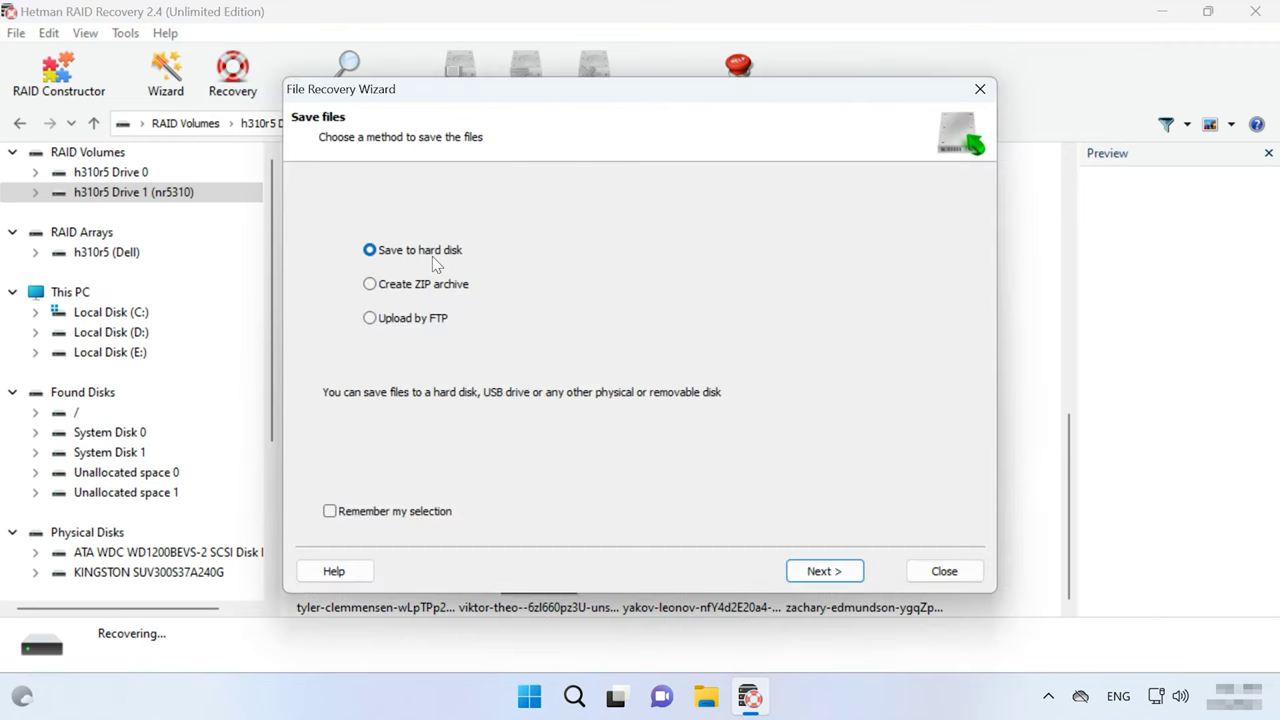
click(830, 574)
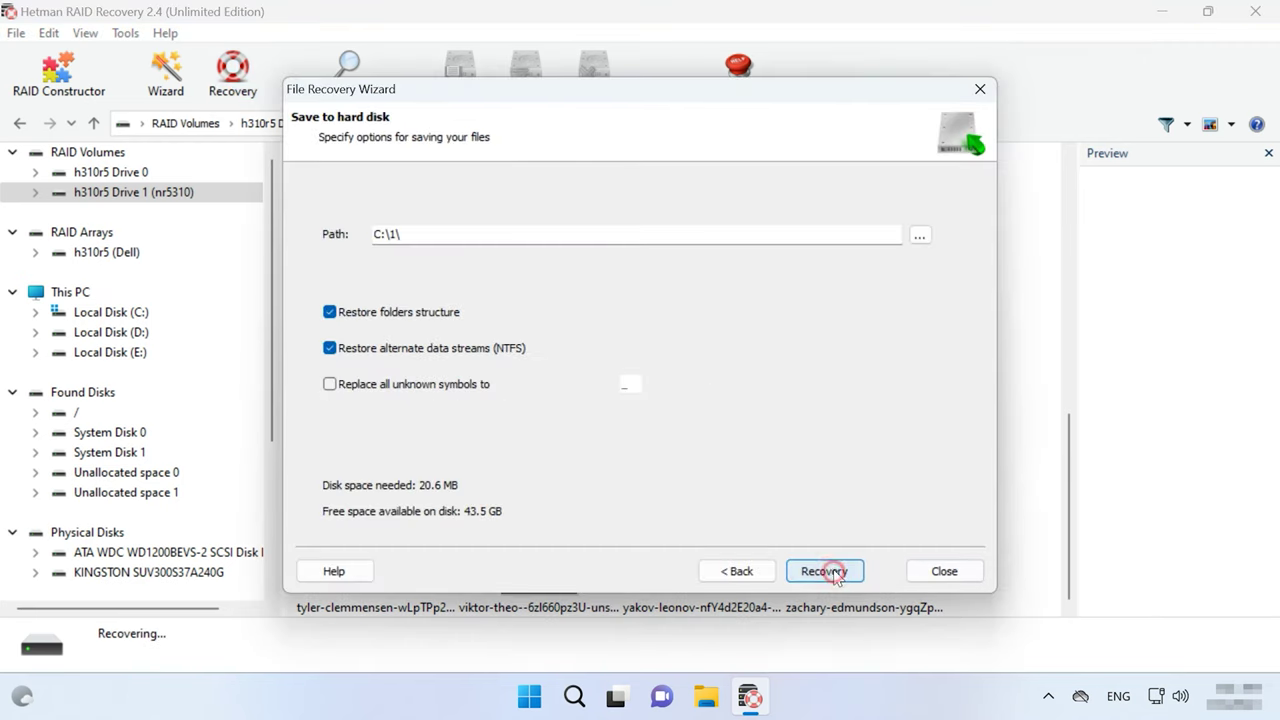
double_click(394, 234)
text(2)
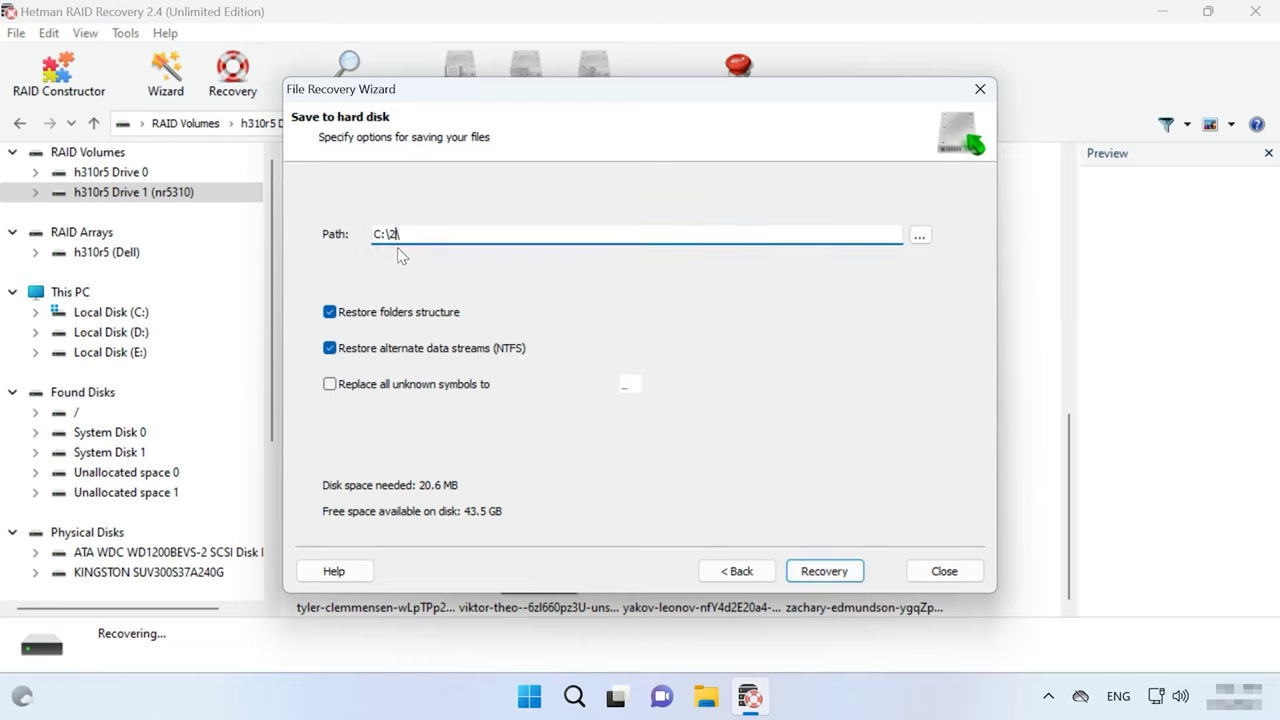
text(\)
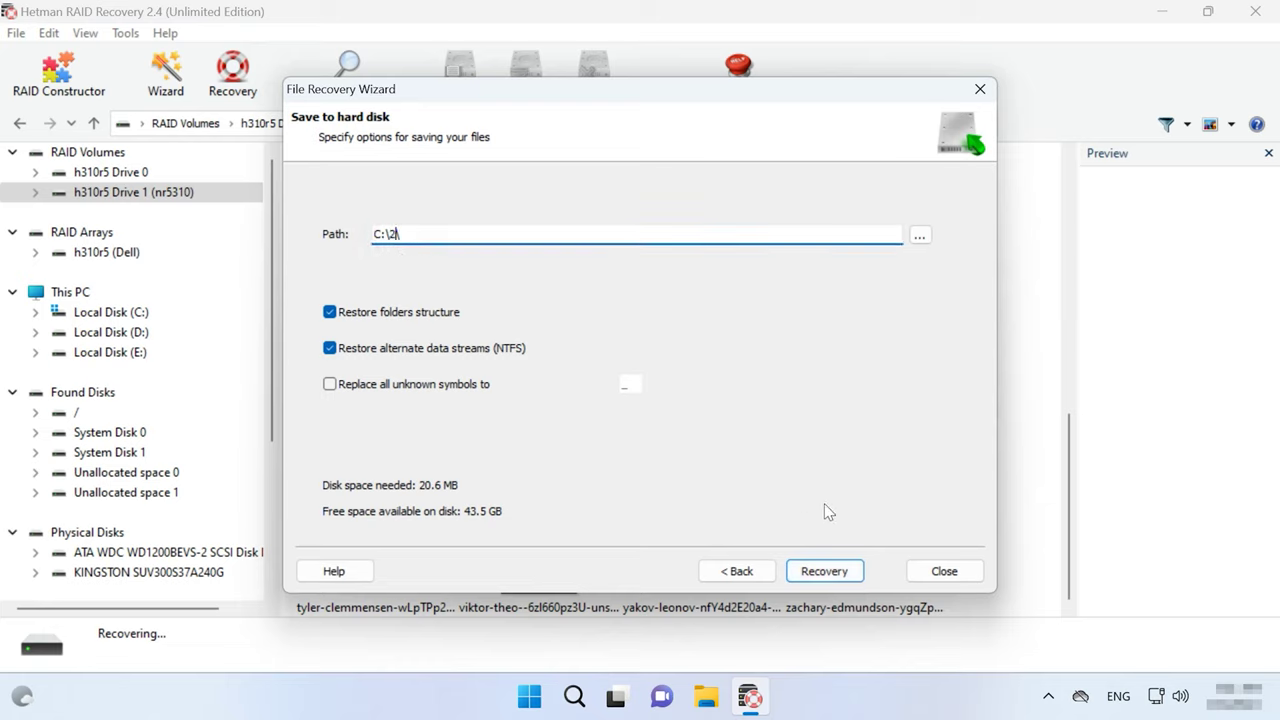
click(824, 574)
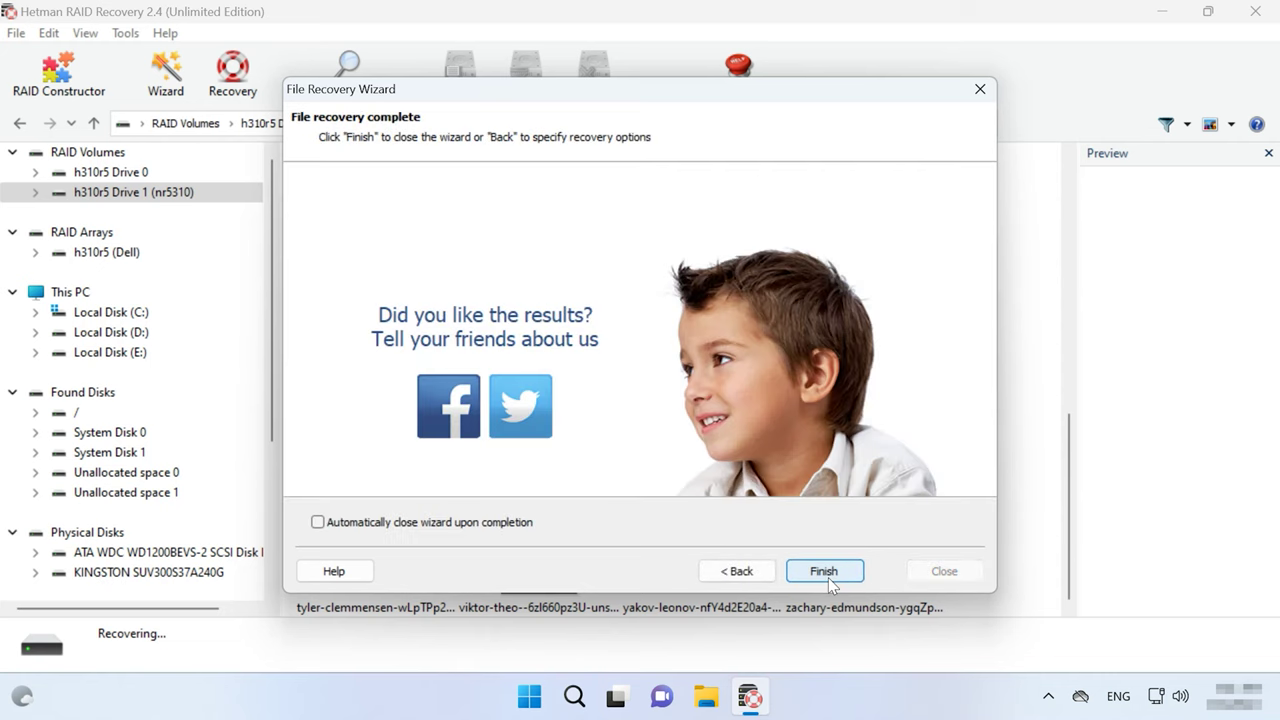
click(824, 572)
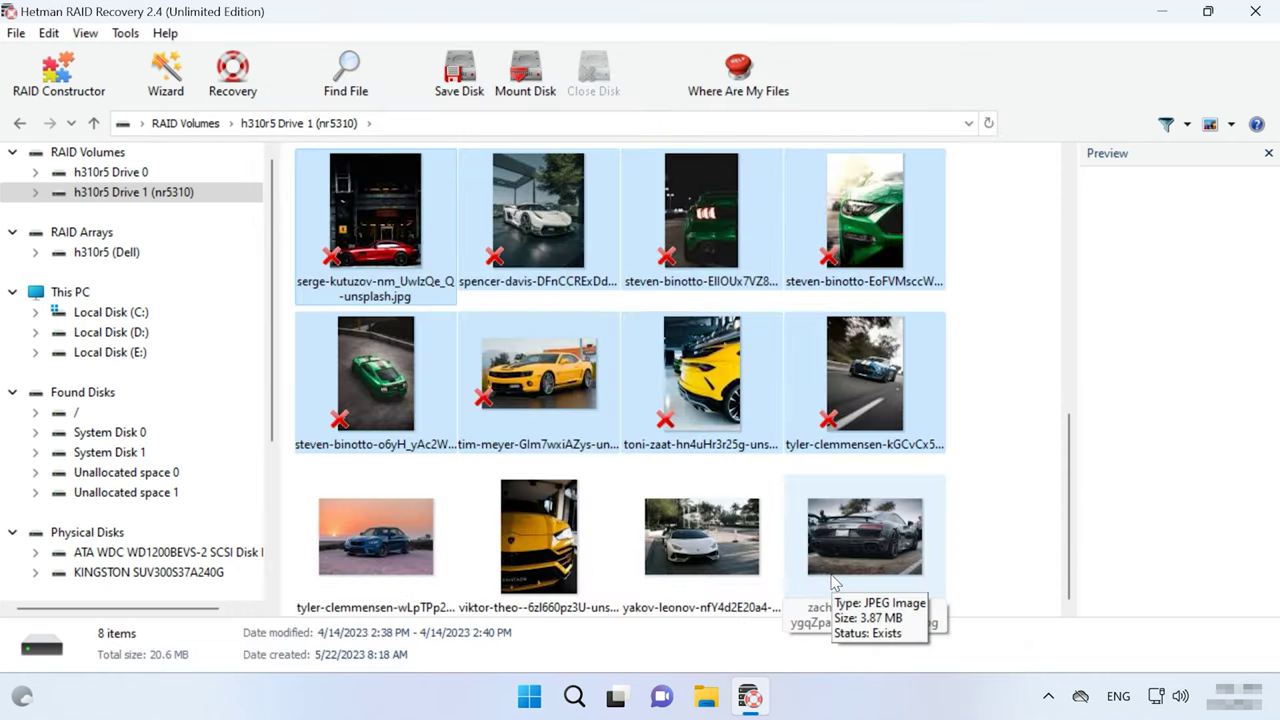
Browse to C:\2 in File Explorer and confirm the eight recovered photos, 20.6 MB
click(706, 697)
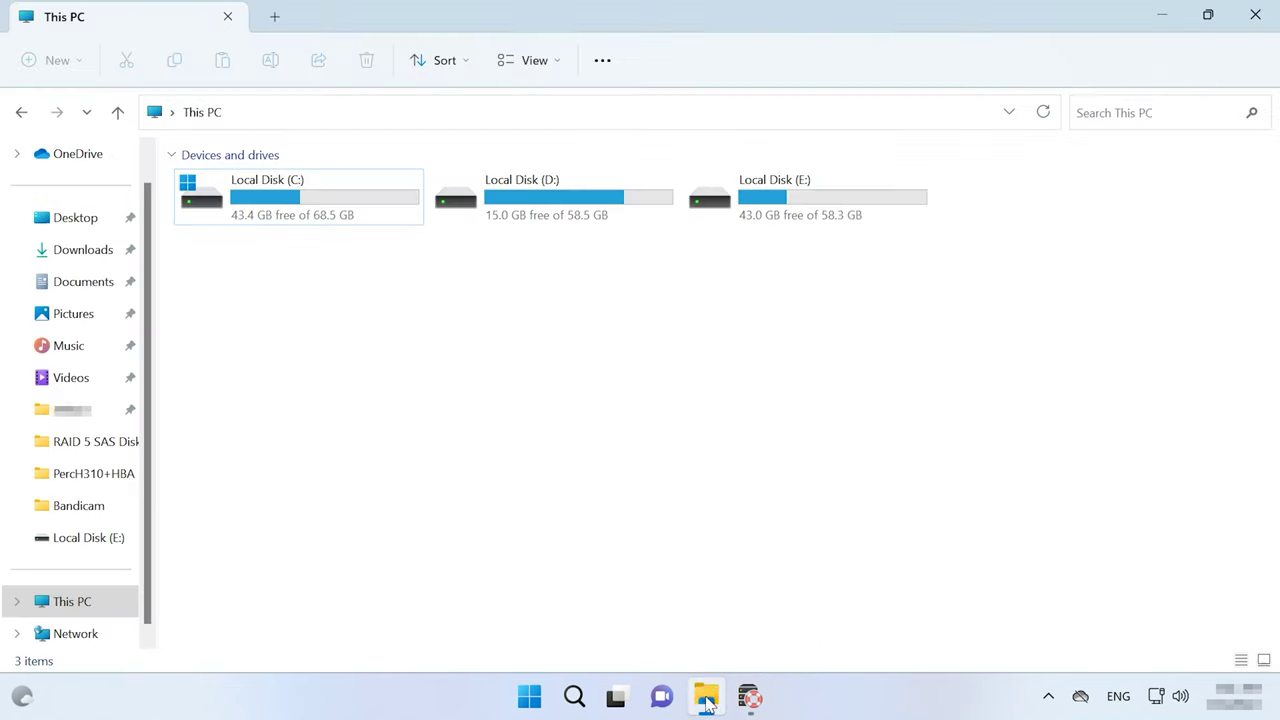
double_click(333, 212)
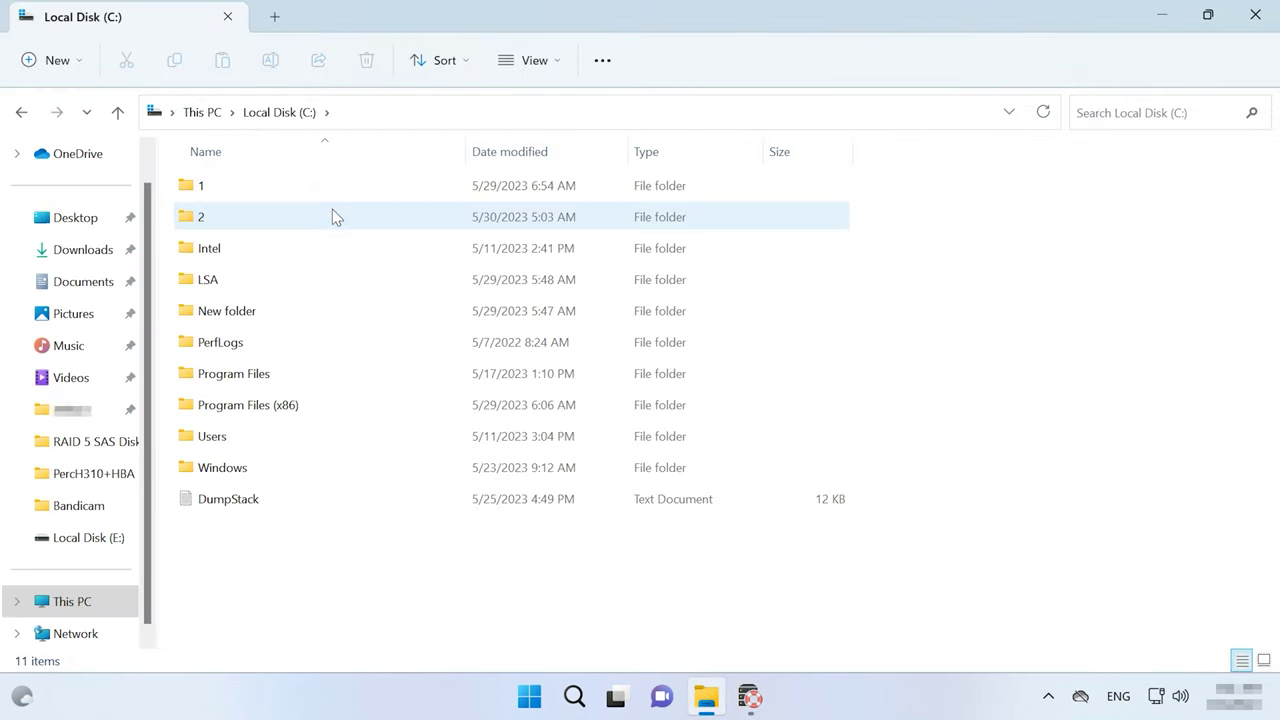
double_click(227, 216)
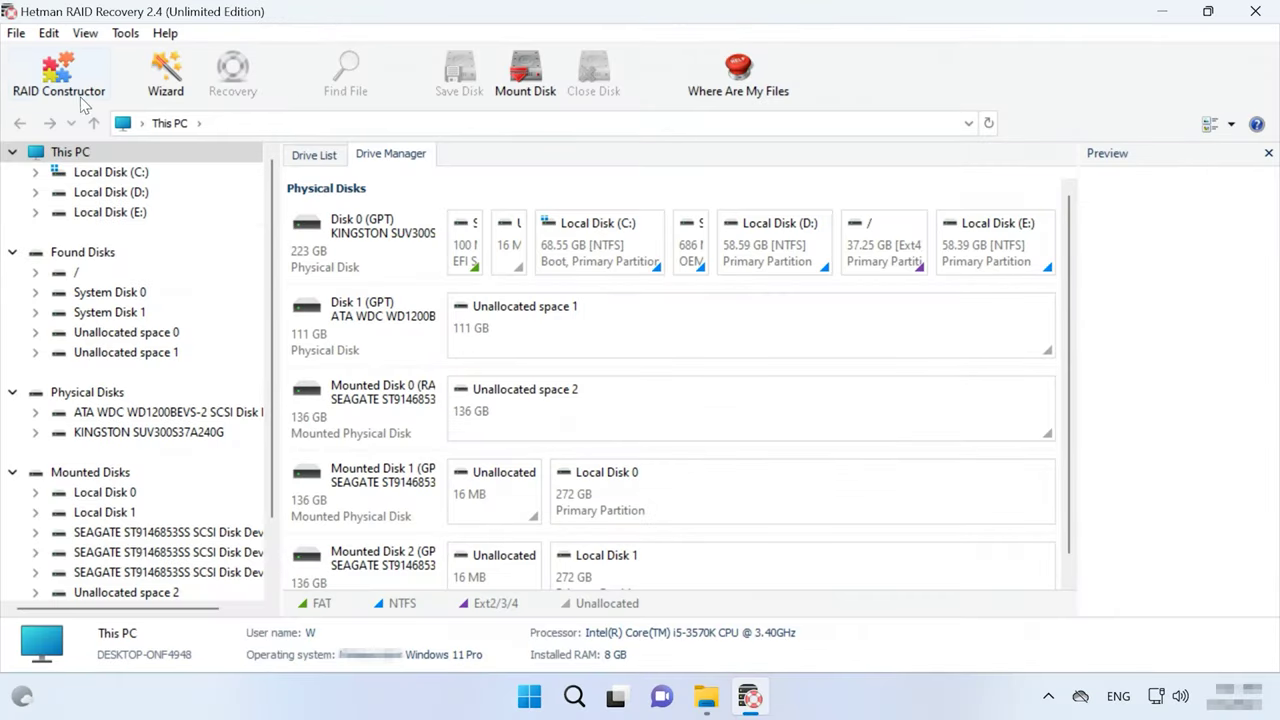
Start RAID Constructor in Manual mode and reach the array parameters page
click(68, 92)
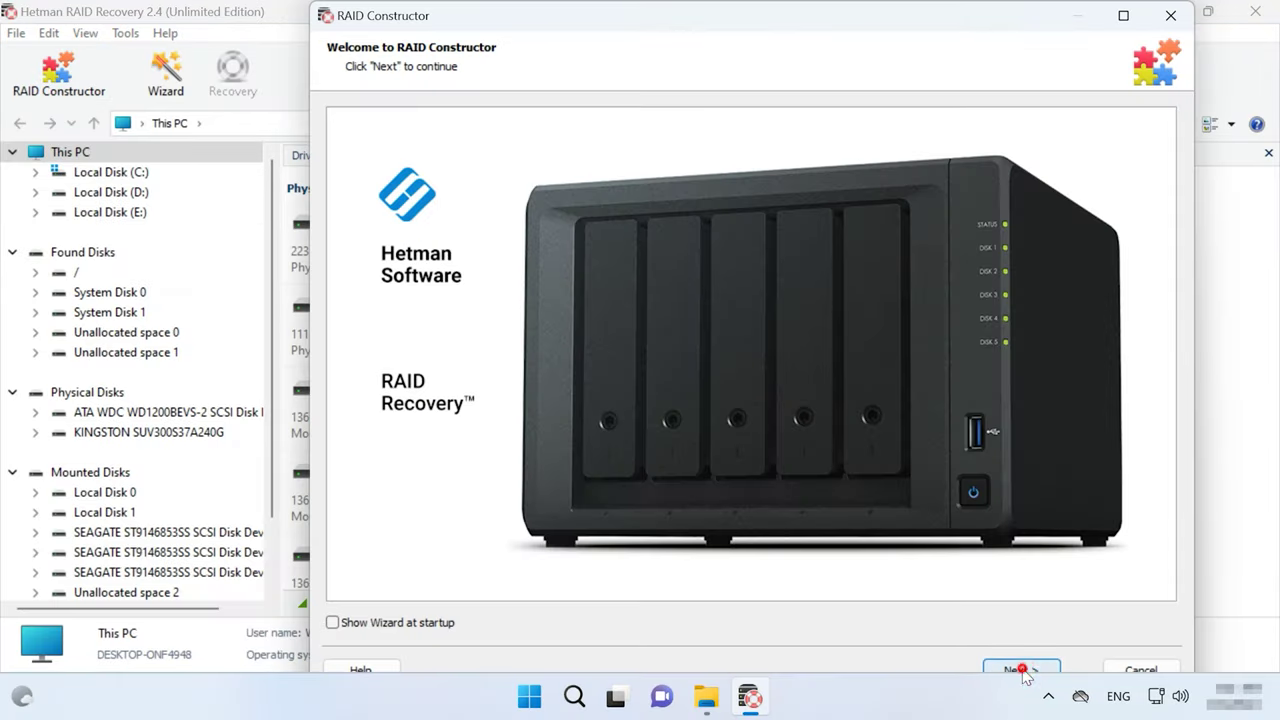
click(1020, 670)
click(384, 220)
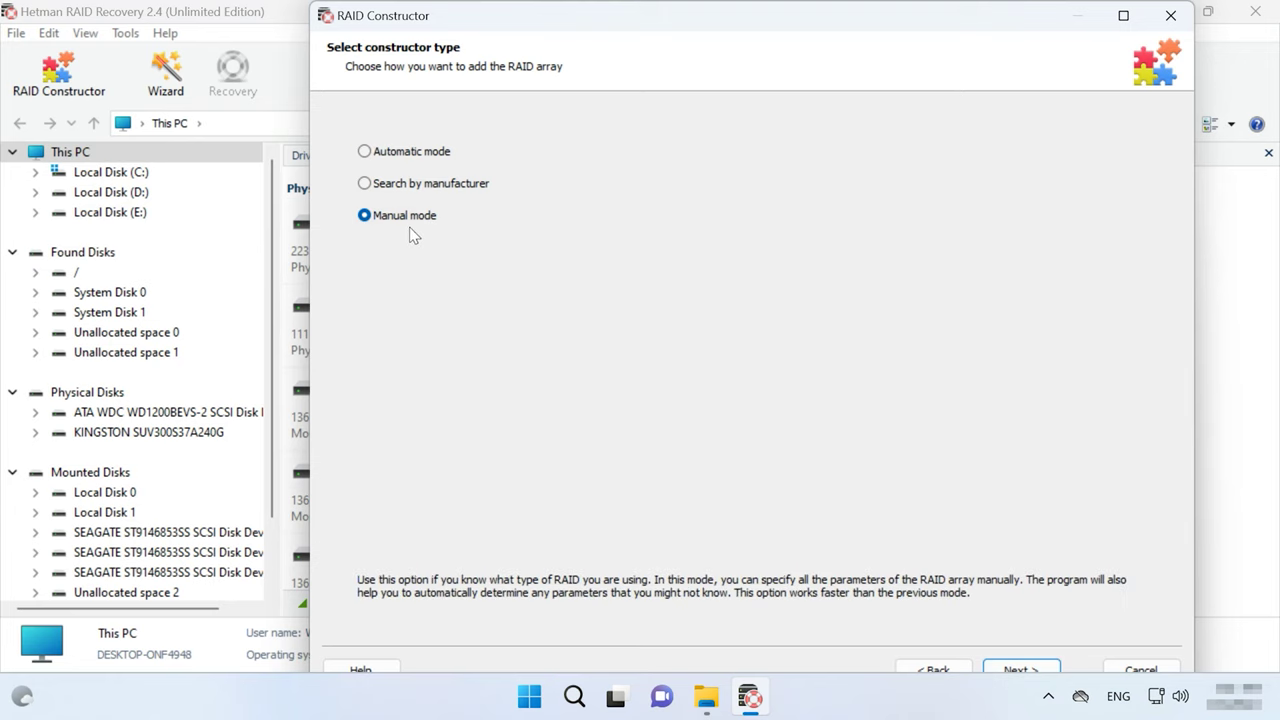
click(1043, 666)
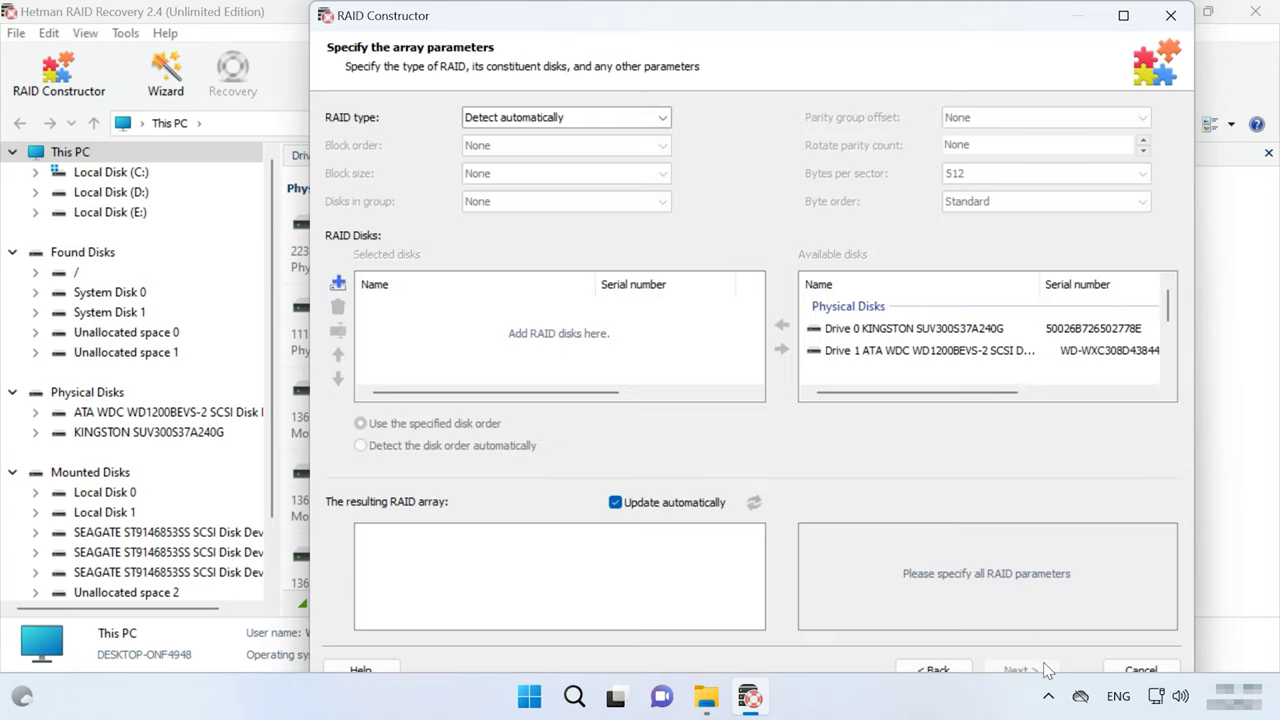
Set RAID type RAID 5, block order Left Synchronous and block size 64 KB
click(588, 118)
click(521, 199)
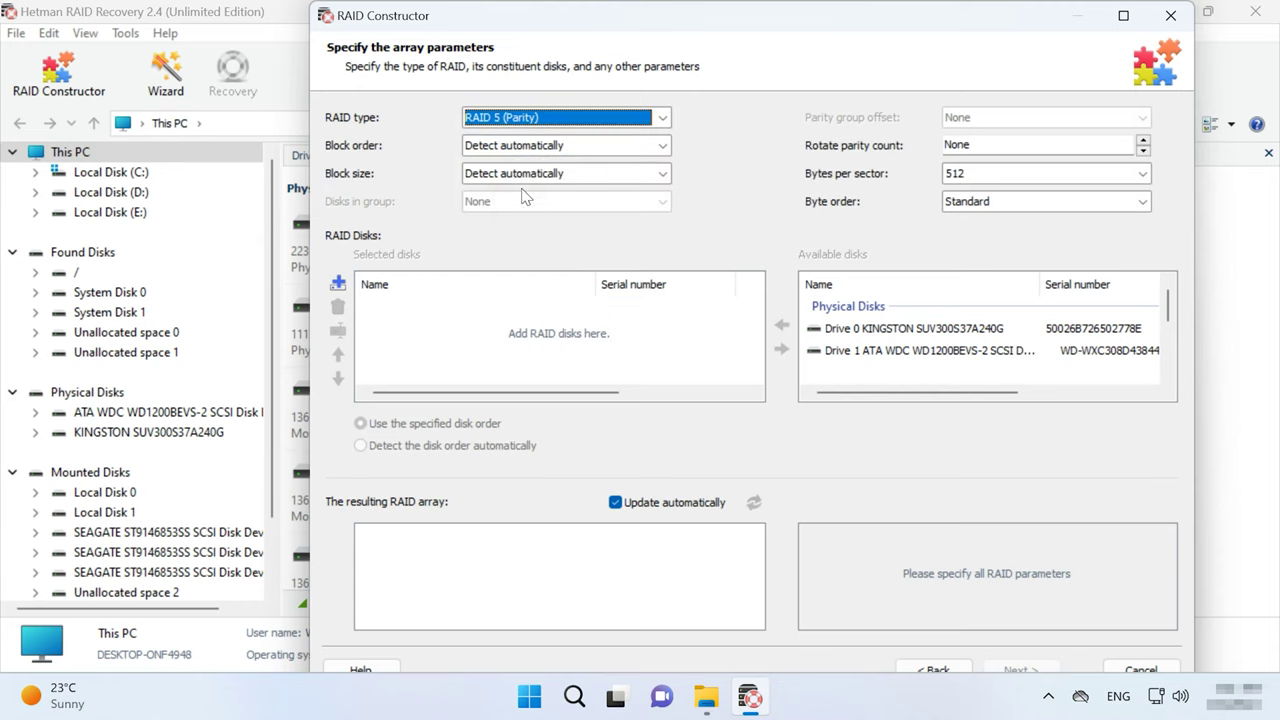
click(562, 146)
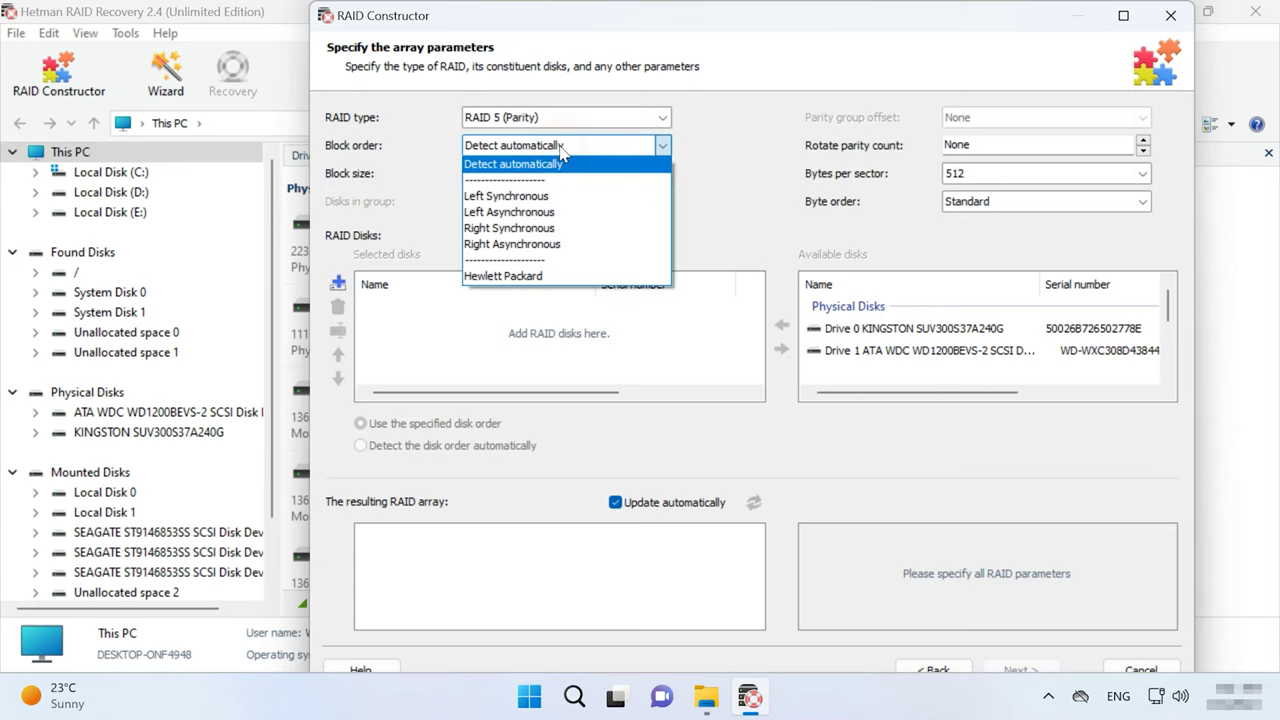
click(545, 197)
click(553, 175)
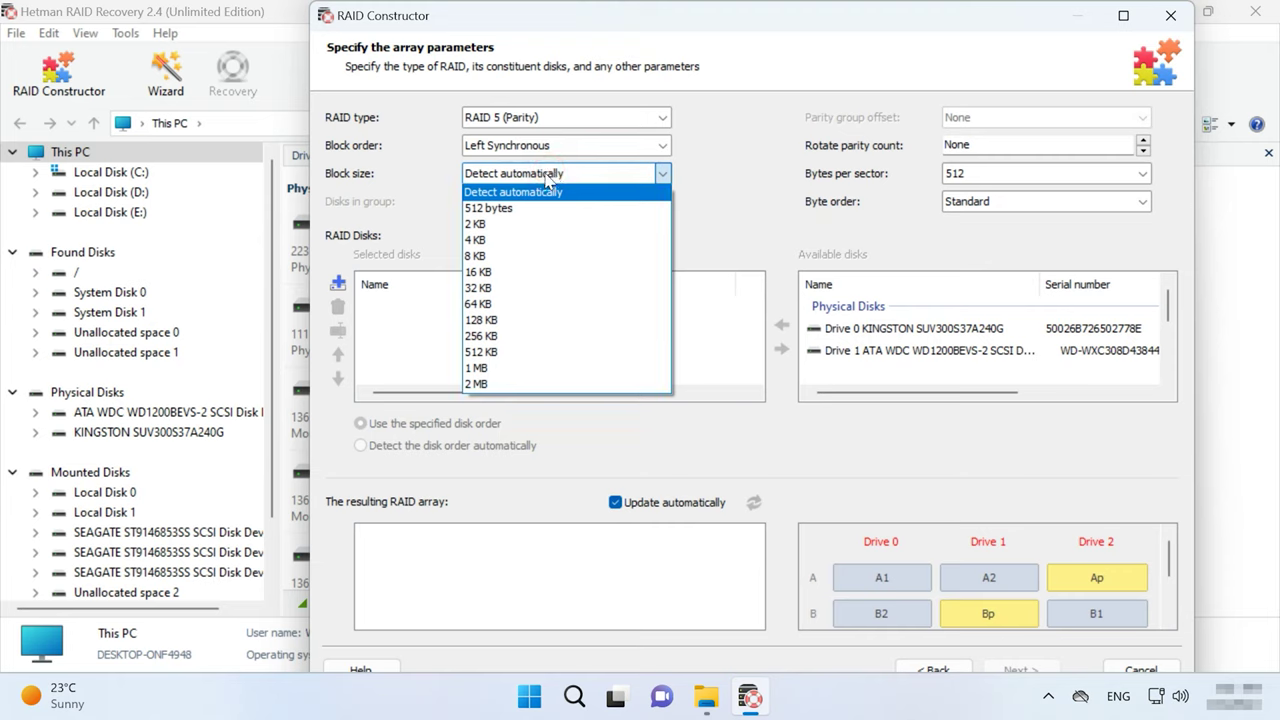
click(509, 305)
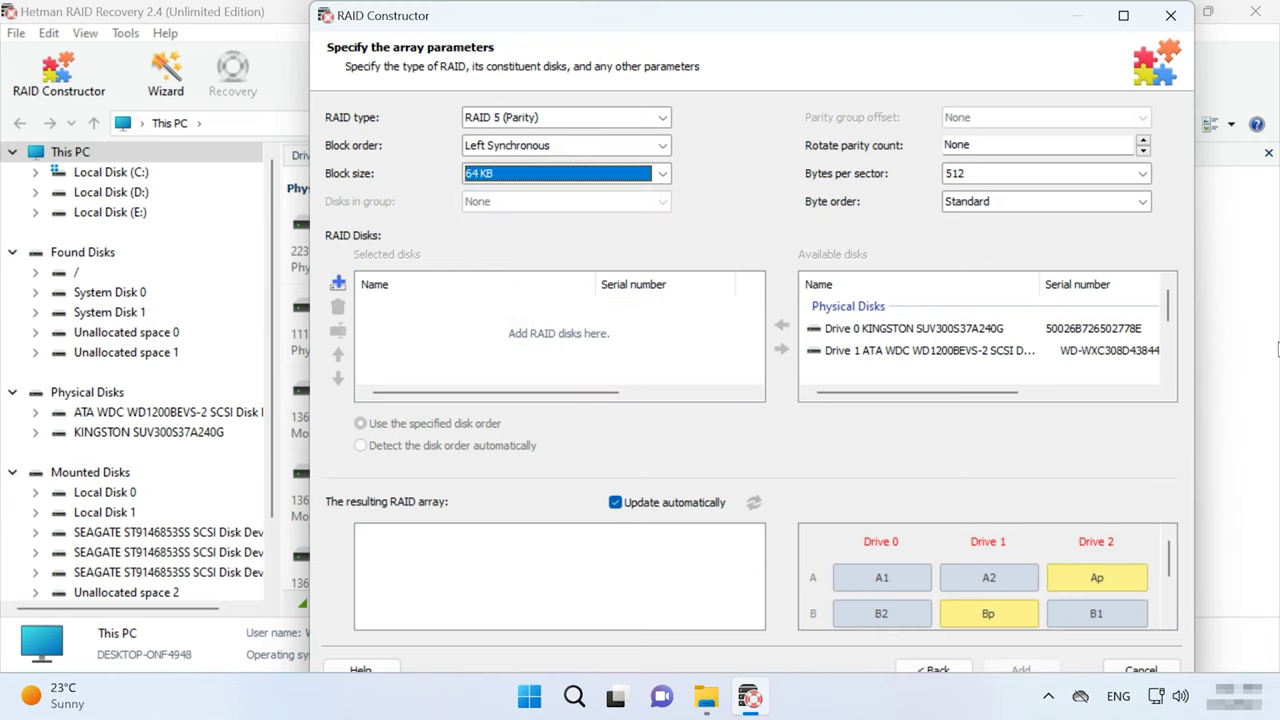
Add SEAGATE Device0, Device1 and Device2 to the array's disks
drag(1166, 313, 1167, 345)
click(812, 318)
click(781, 324)
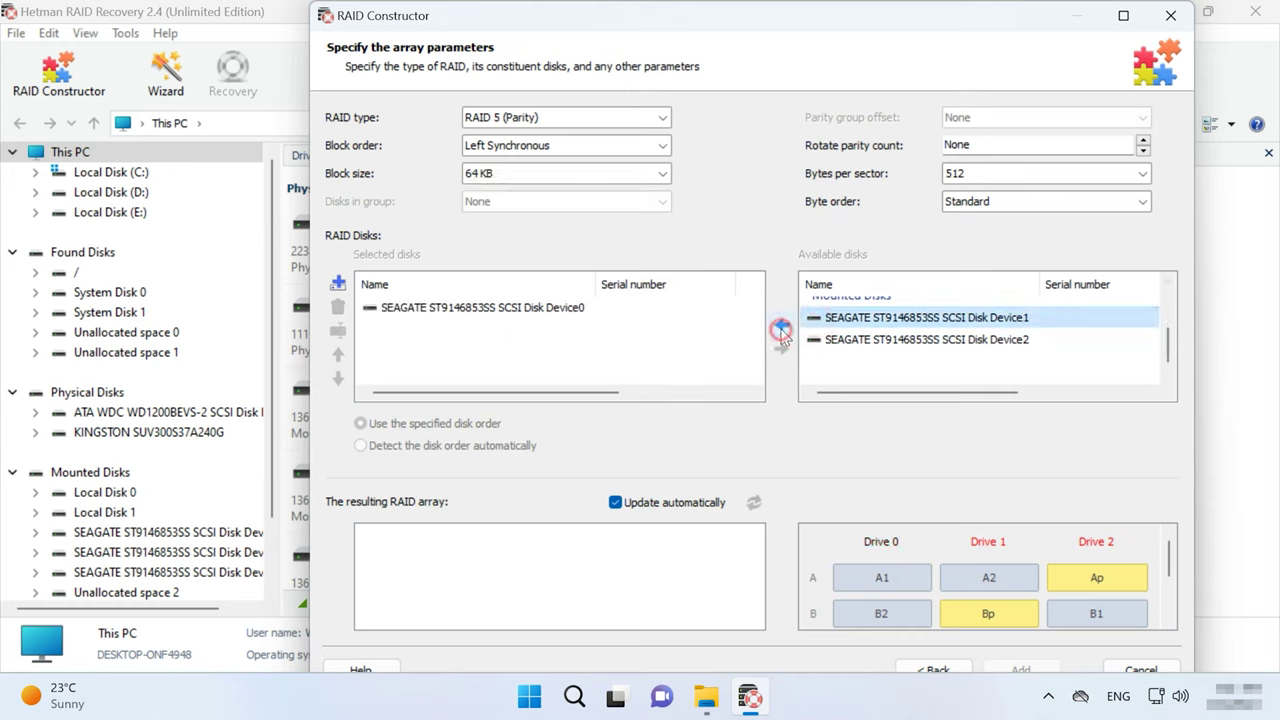
click(781, 324)
click(781, 324)
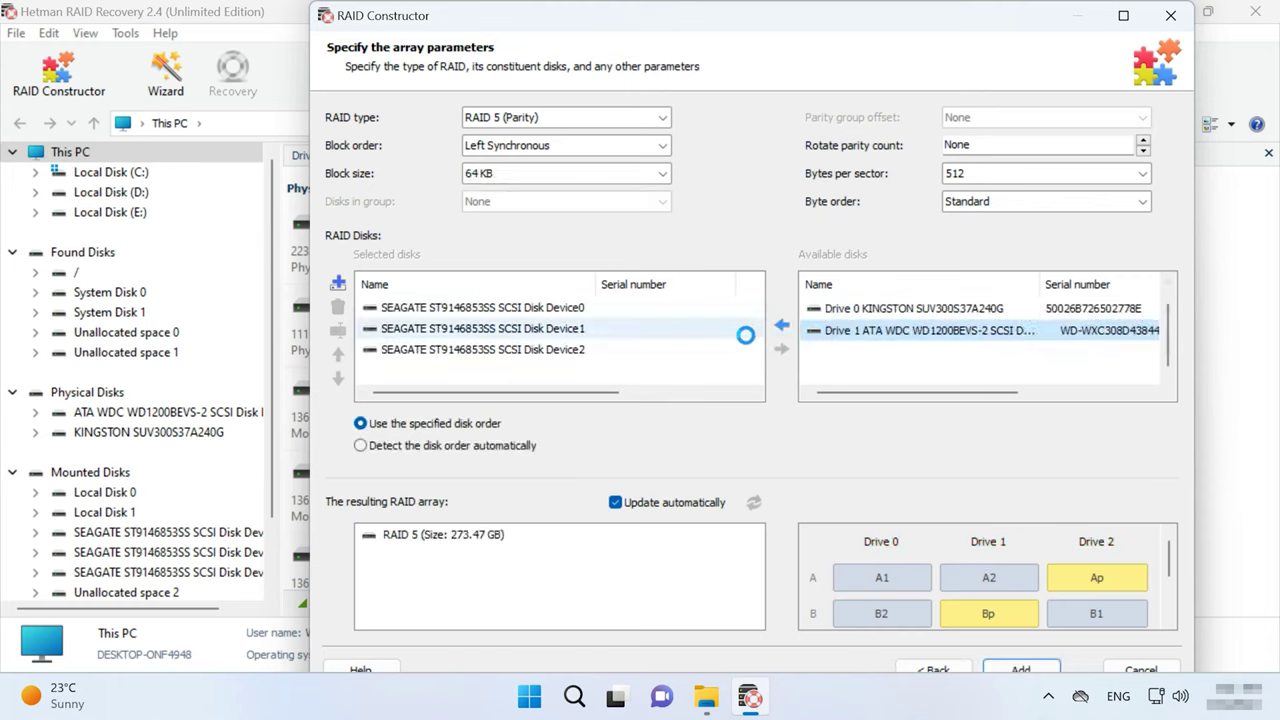
Check Device0's offset options unchanged, then move Device2 to the first position
click(423, 308)
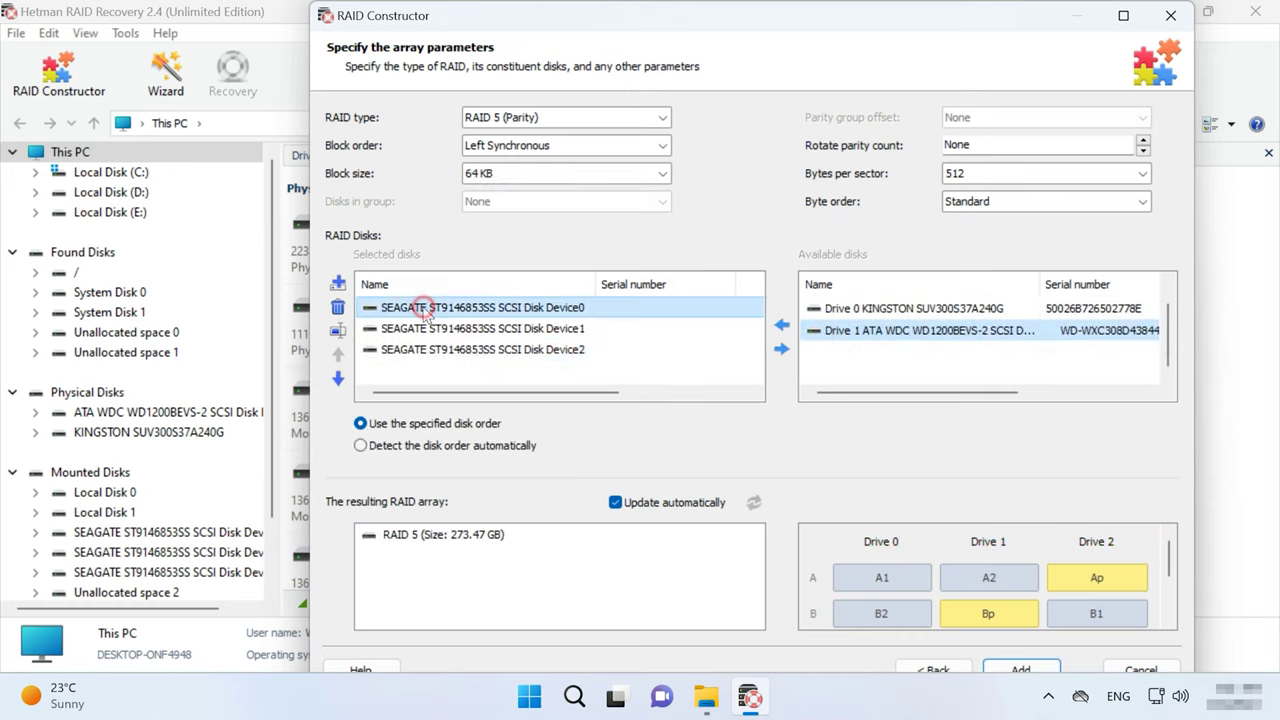
click(338, 331)
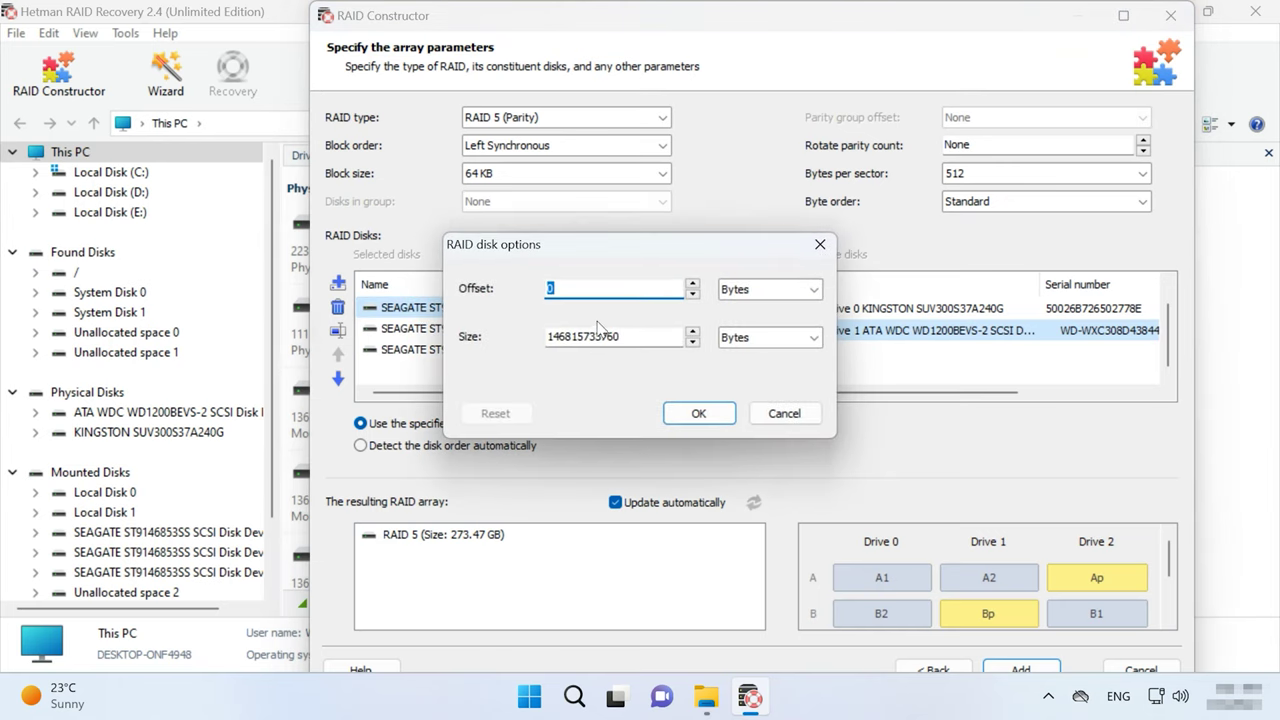
click(762, 414)
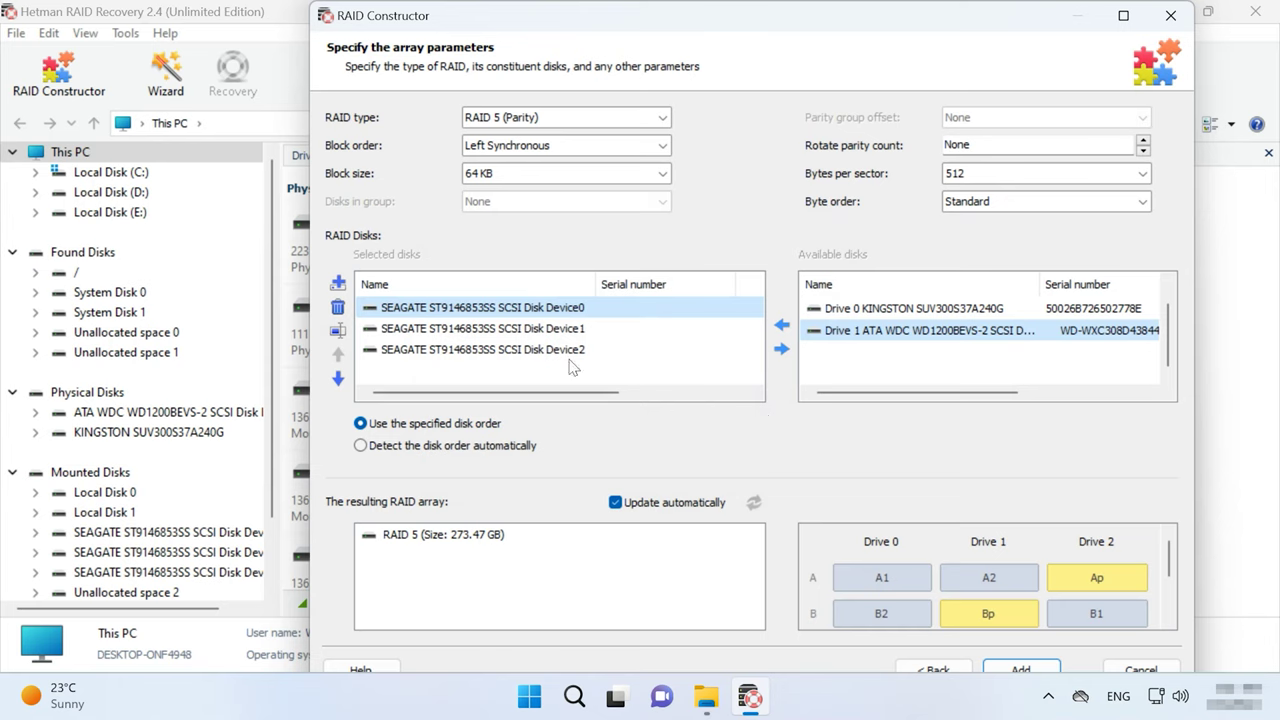
click(440, 350)
click(338, 356)
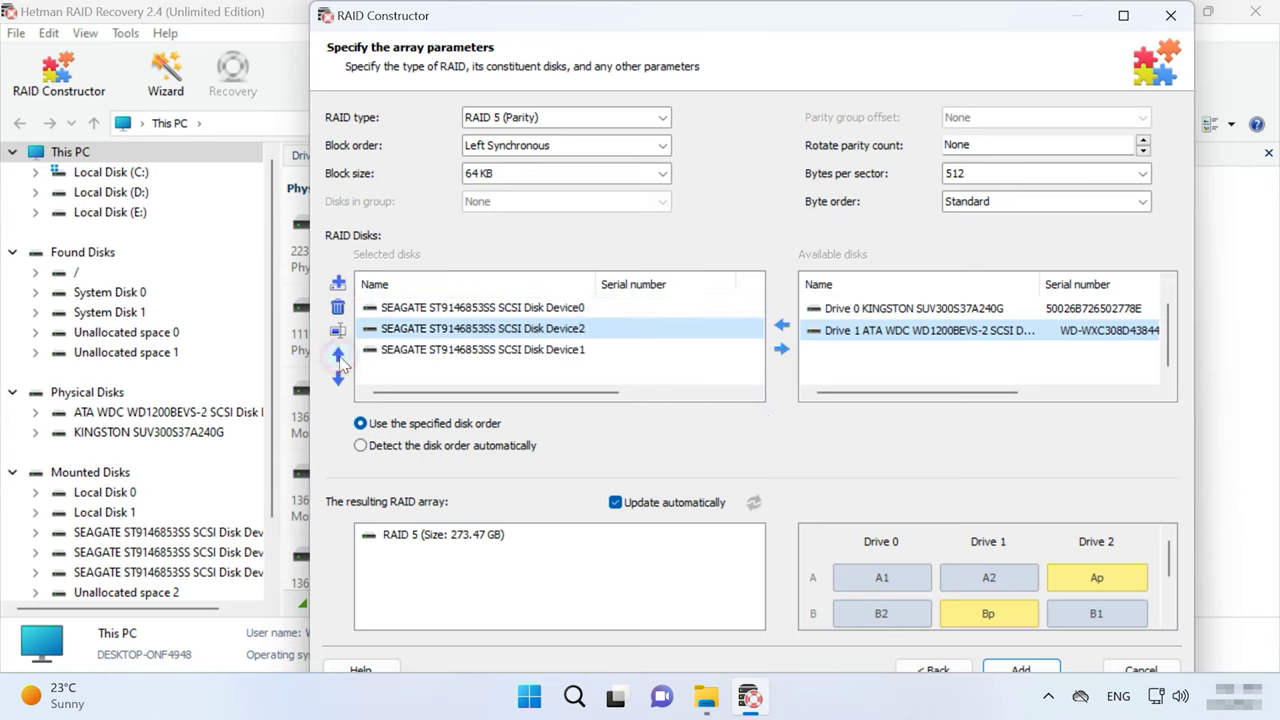
click(339, 357)
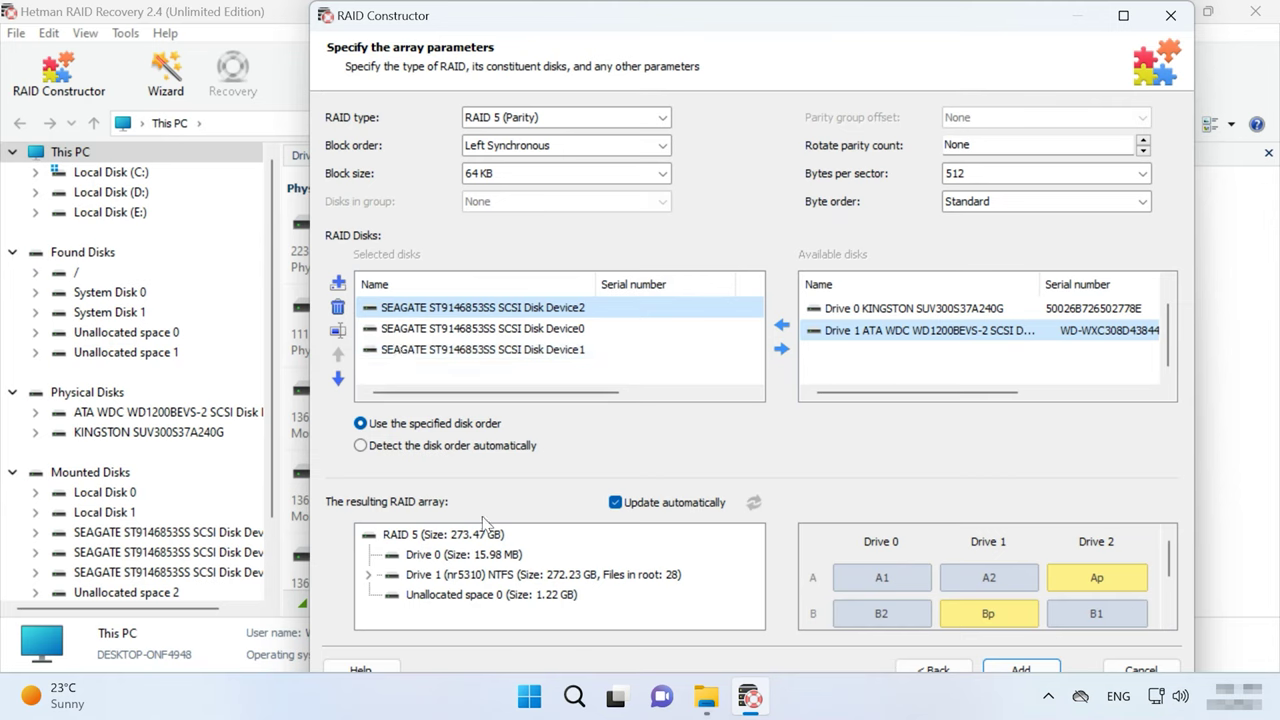
Browse Drive 1's files in the rebuilt RAID 5 tree, then add it as RAID Array 0
click(368, 577)
scroll(549, 597, down, 3)
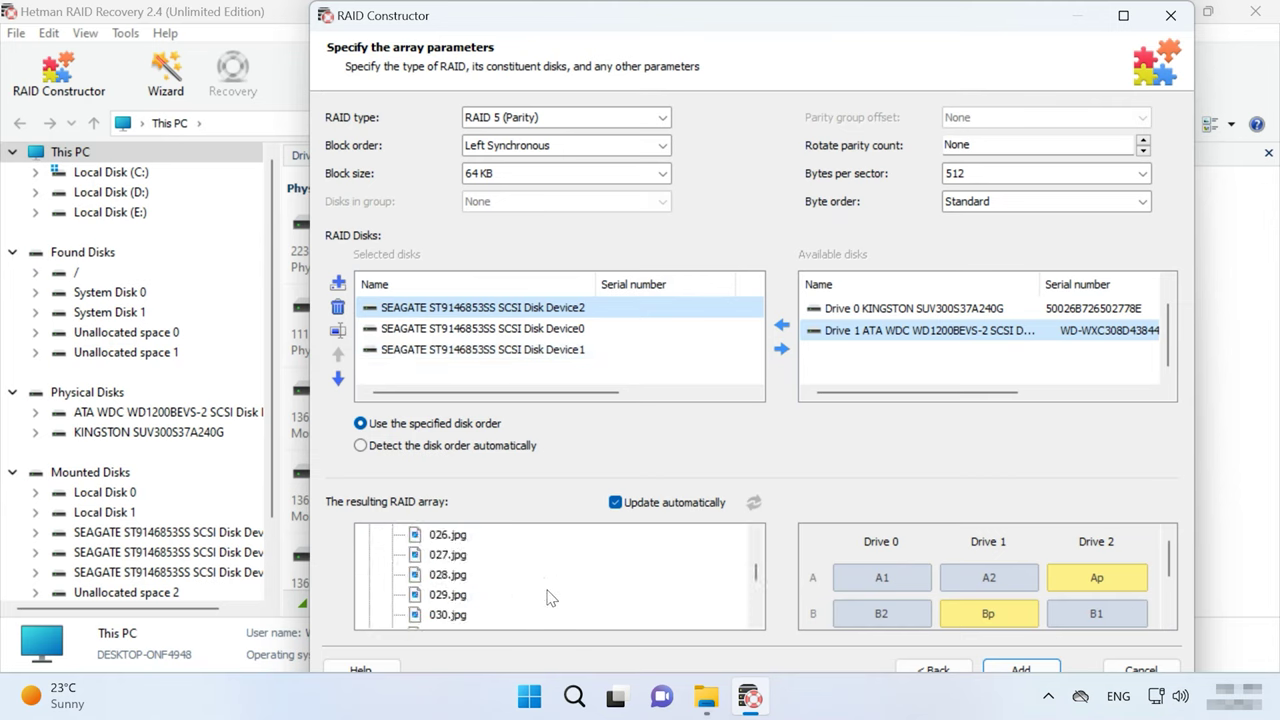
scroll(549, 597, down, 3)
scroll(549, 597, up, 5)
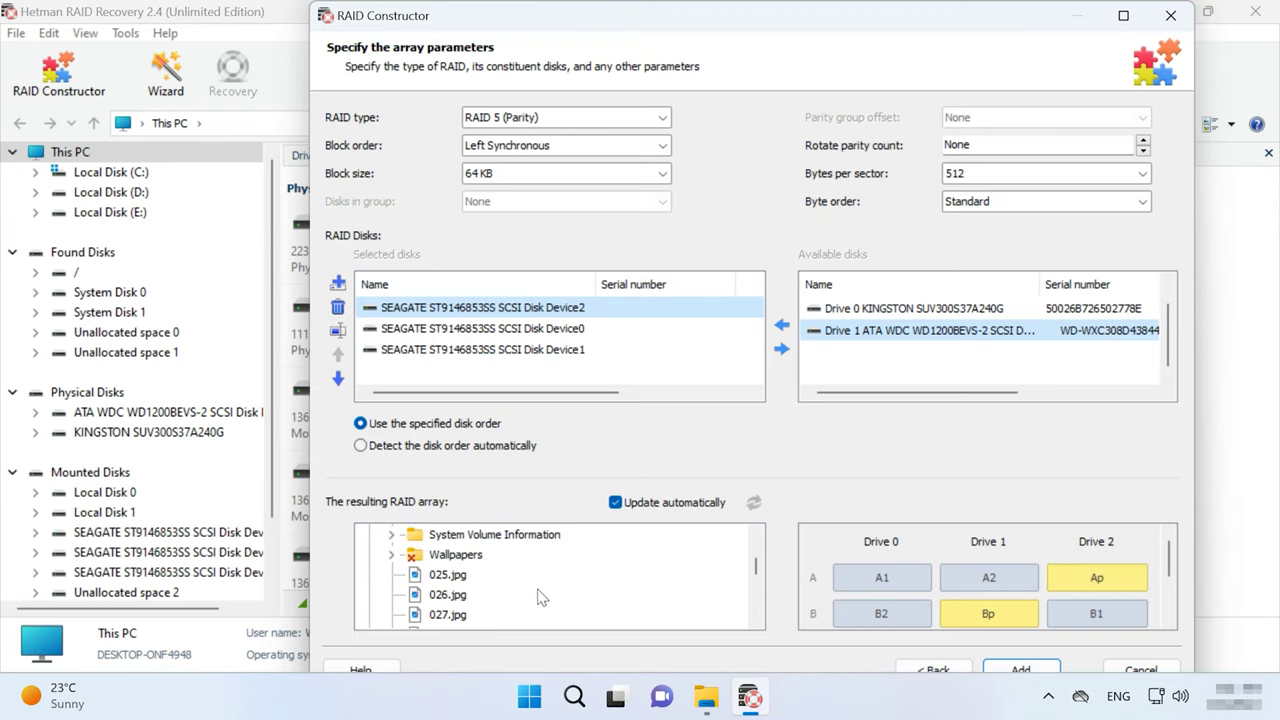
click(1040, 674)
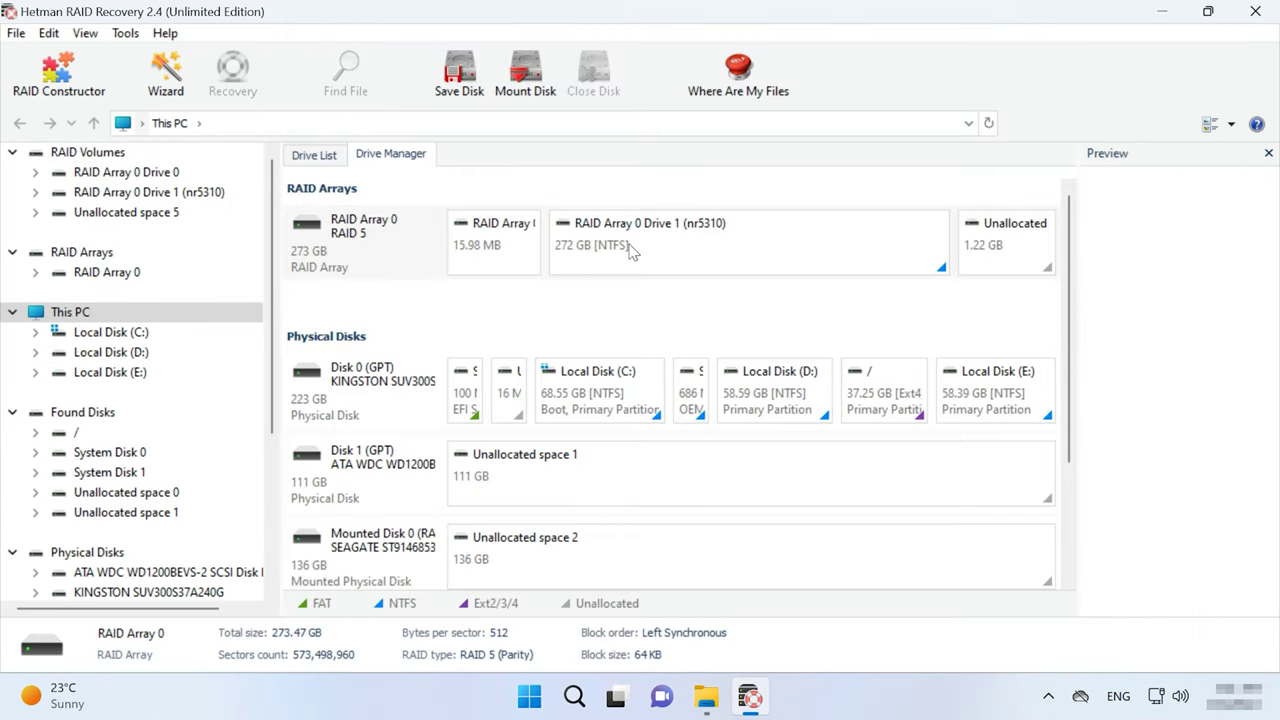
Fast-scan RAID Array 0 Drive 1 to reveal its 12 folders, including Car, movie and Wallpapers
click(732, 236)
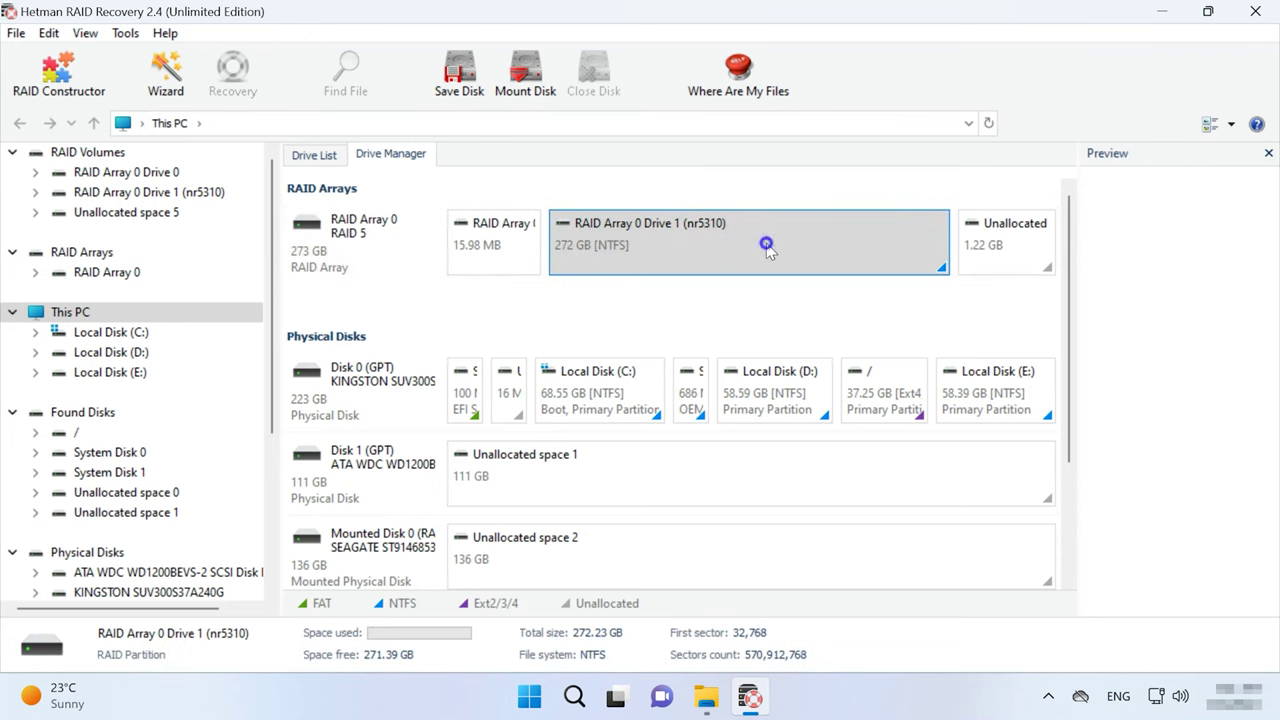
right_click(766, 243)
click(818, 258)
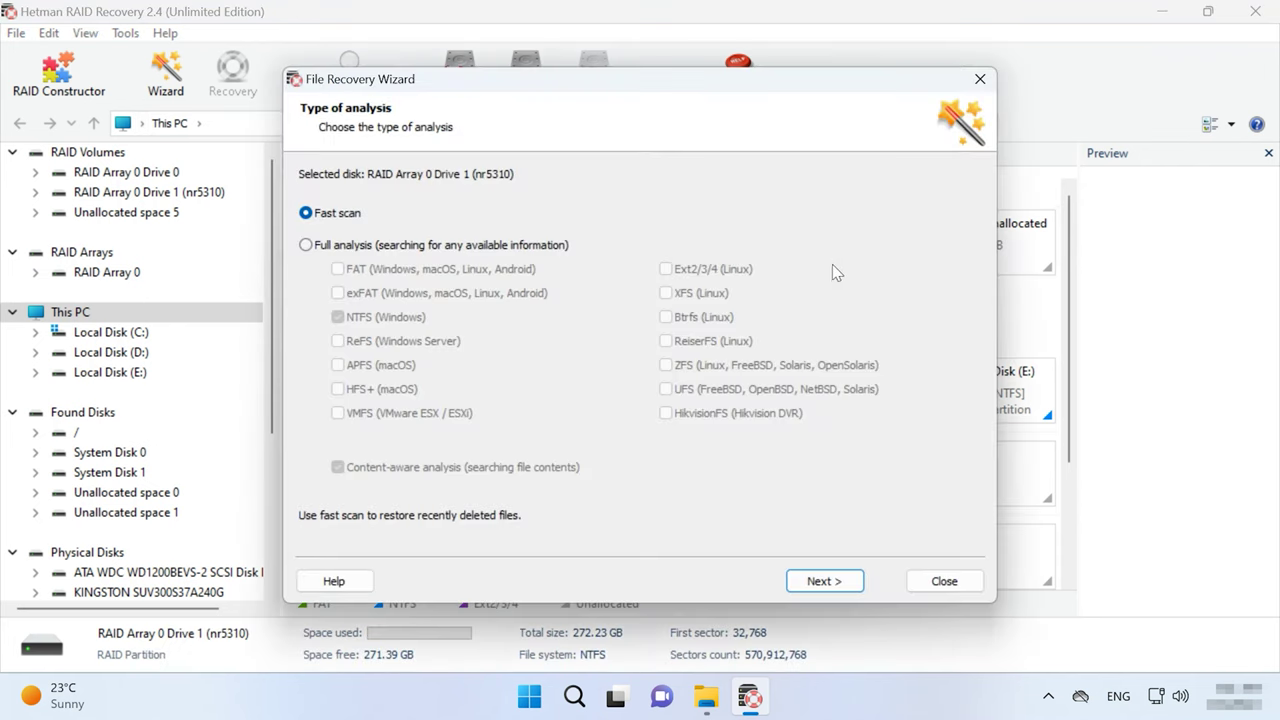
click(823, 581)
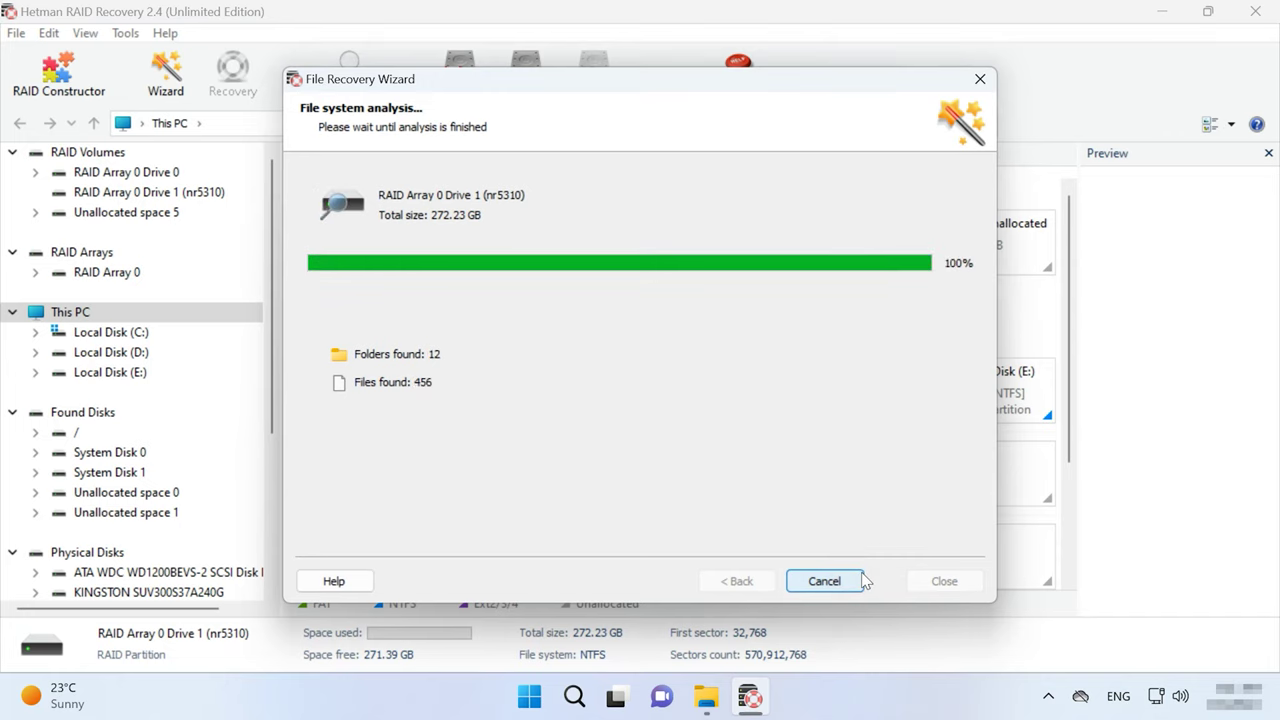
click(826, 582)
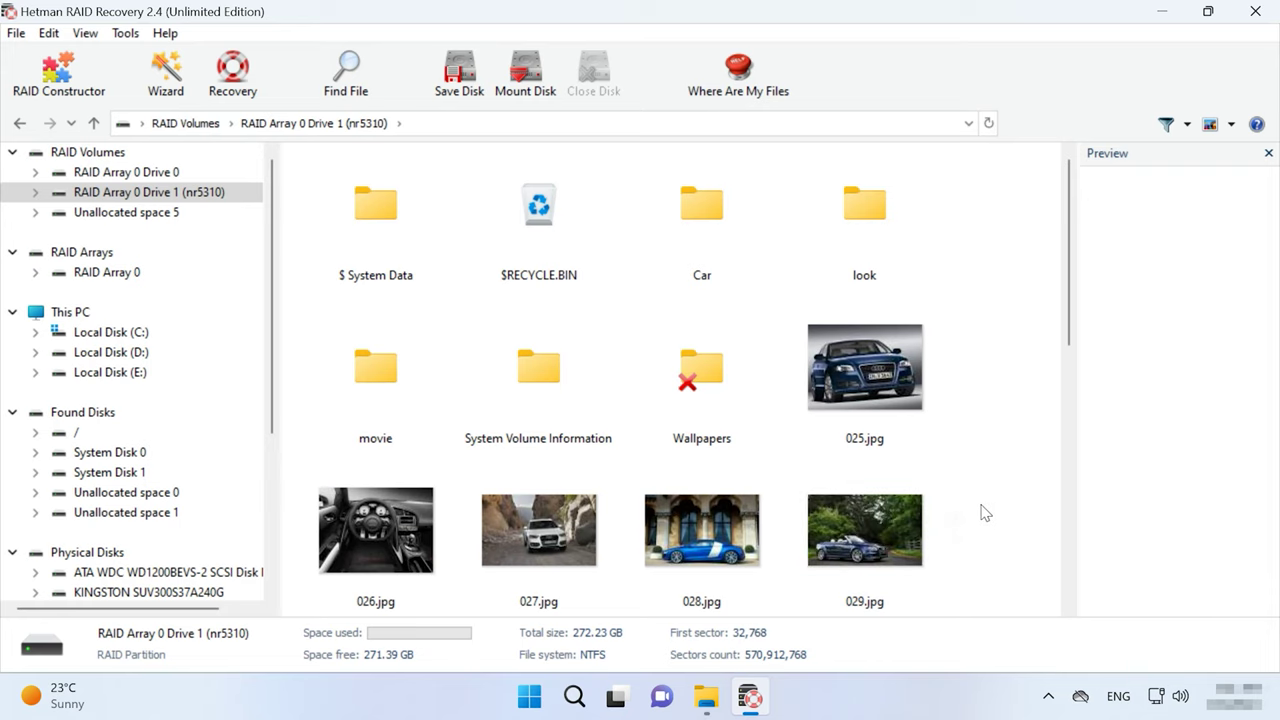
drag(1073, 340, 1103, 320)
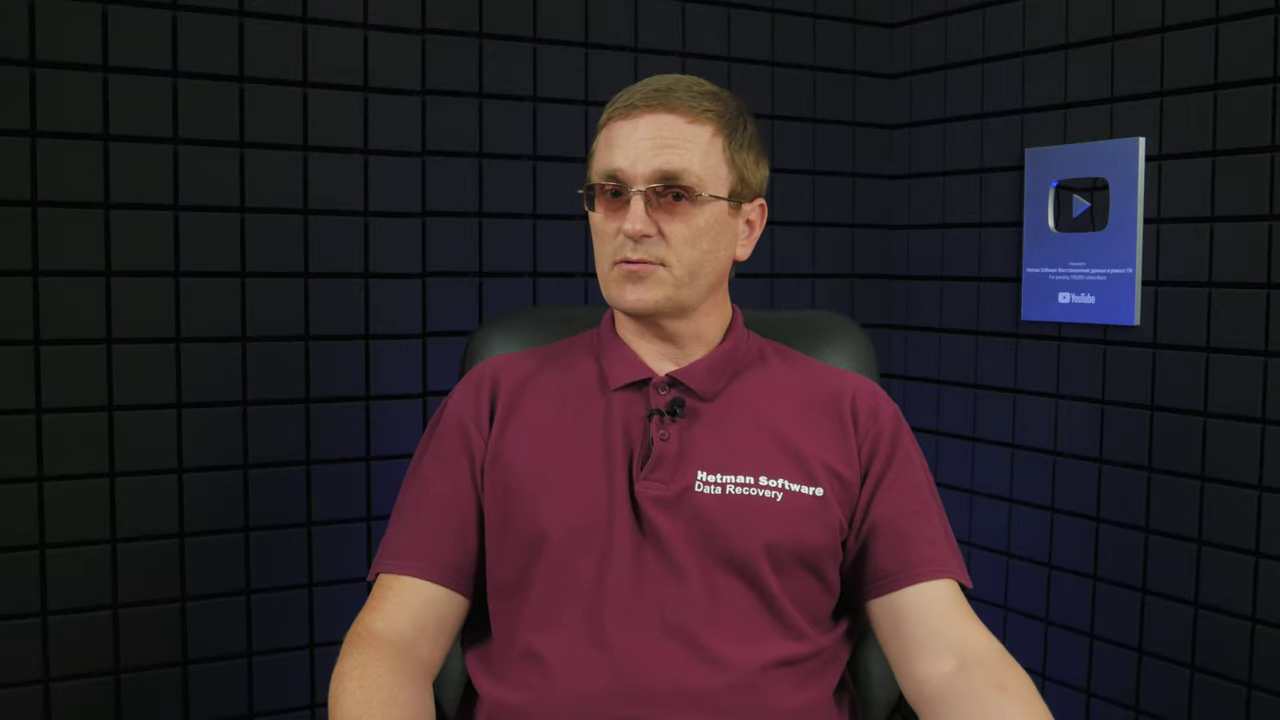